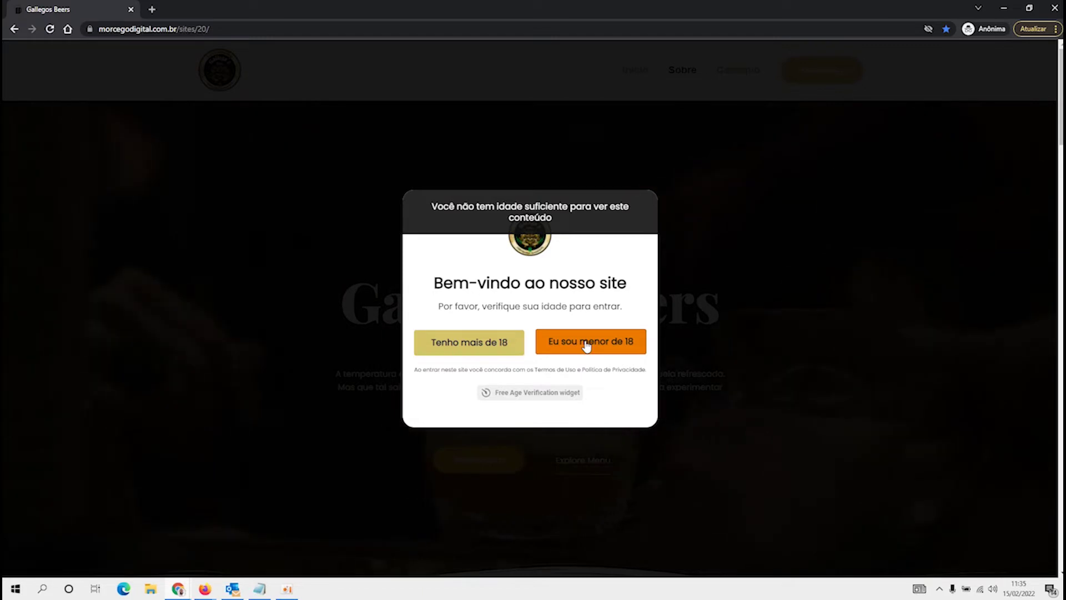
Step: Confirm being over 18 in the age check and look over the Gallegos Beers home page
left_click(458, 344)
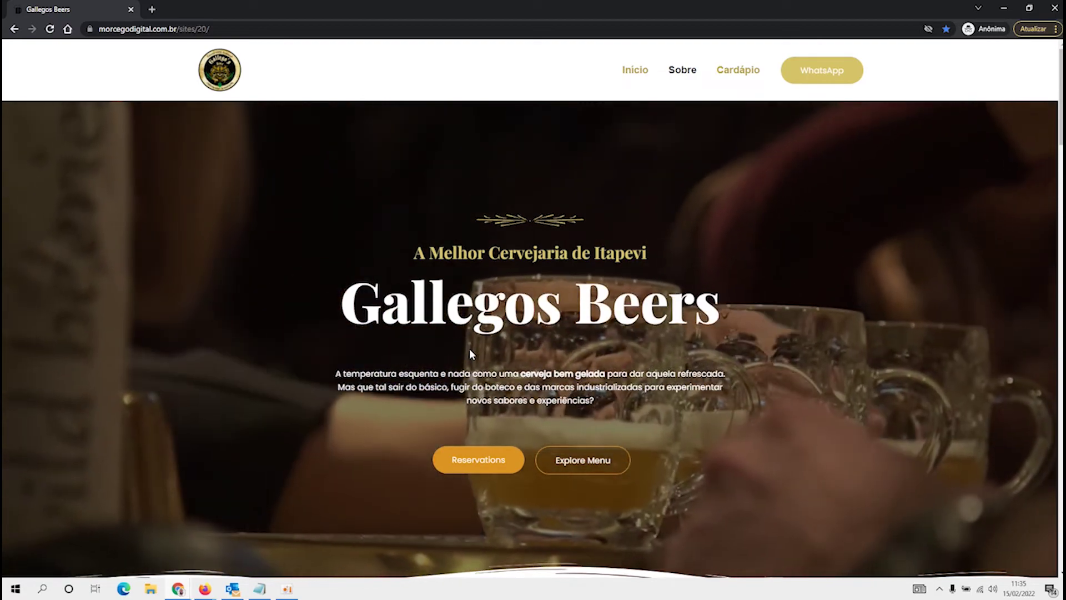
scroll(612, 318, "down", 3)
scroll(612, 317, "up", 3)
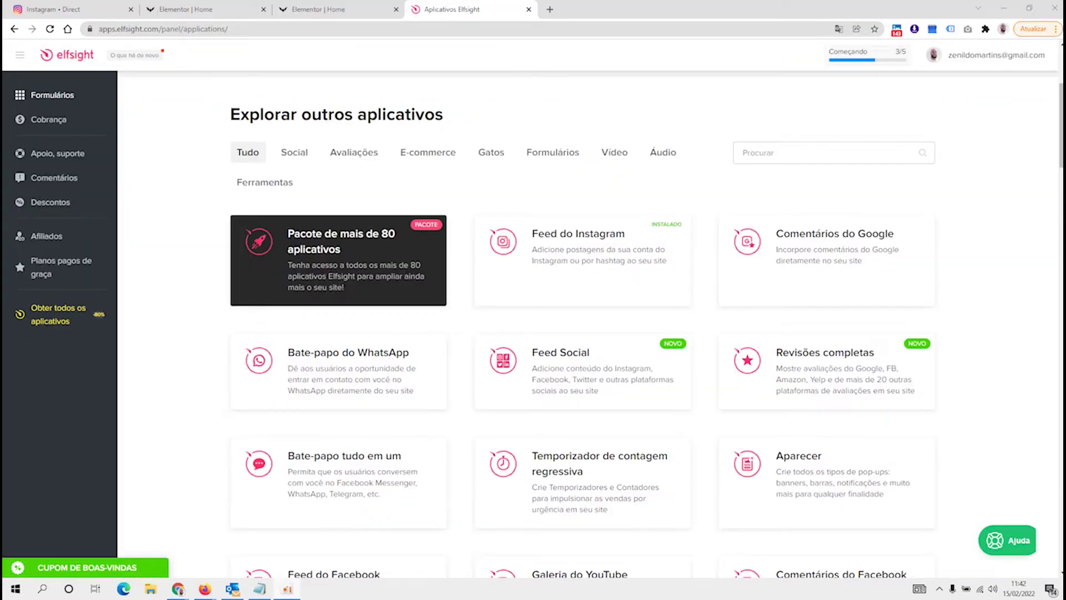
Step: Find the age verification app in the Elfsight application catalogue and create a new widget from it
left_click(236, 29)
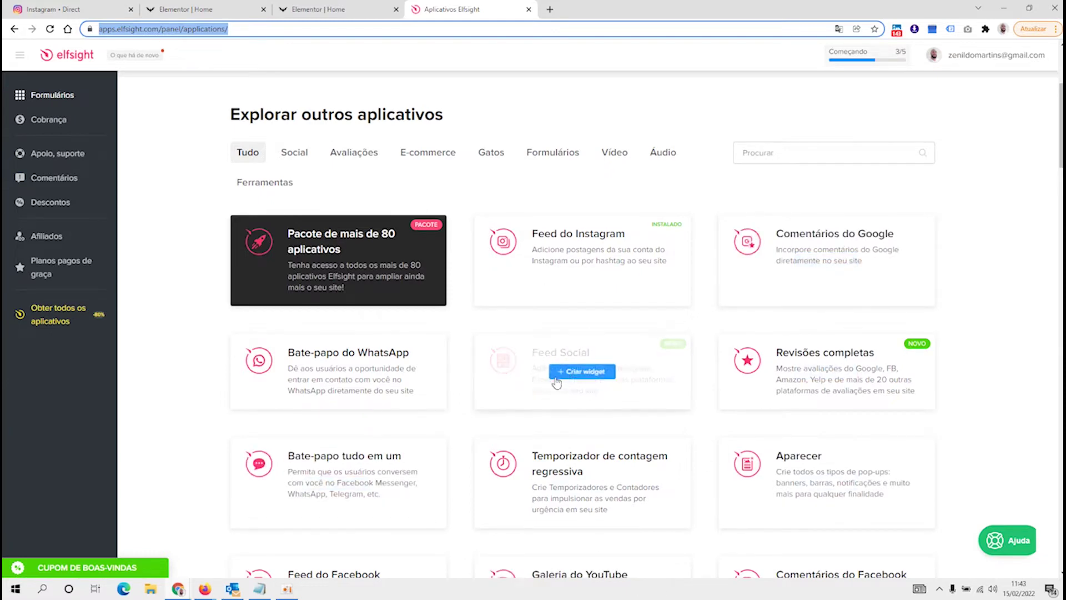
scroll(552, 383, "down", 2)
scroll(727, 377, "down", 2)
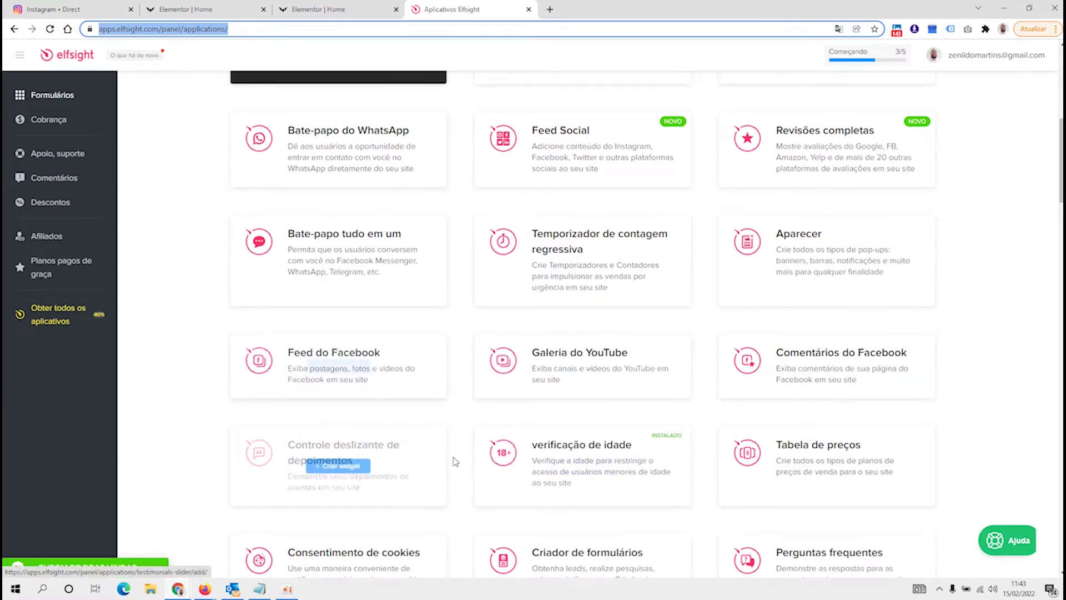
scroll(457, 489, "down", 3)
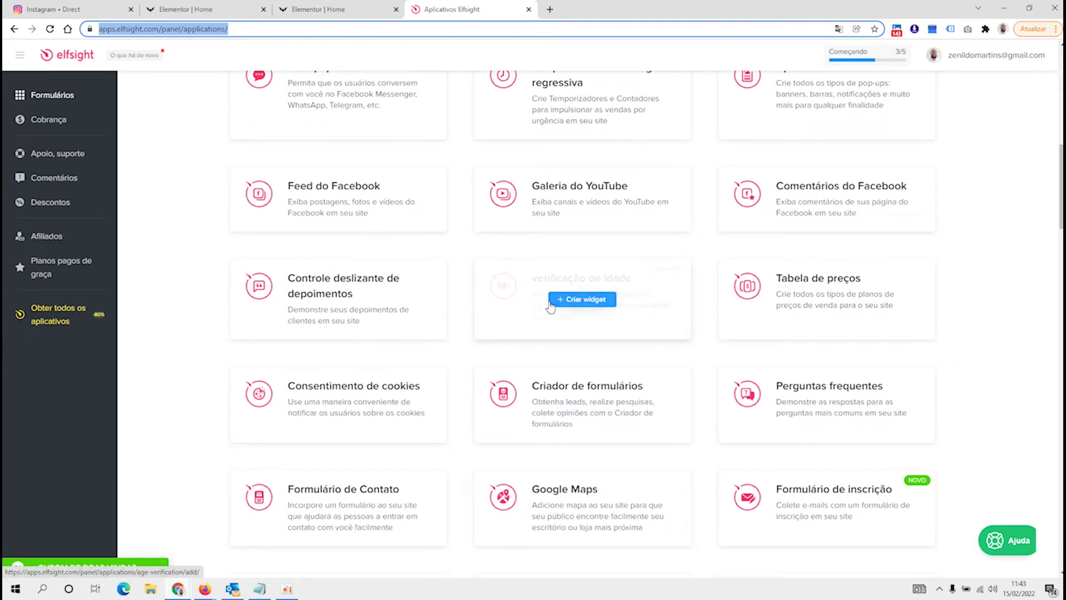
left_click(581, 305)
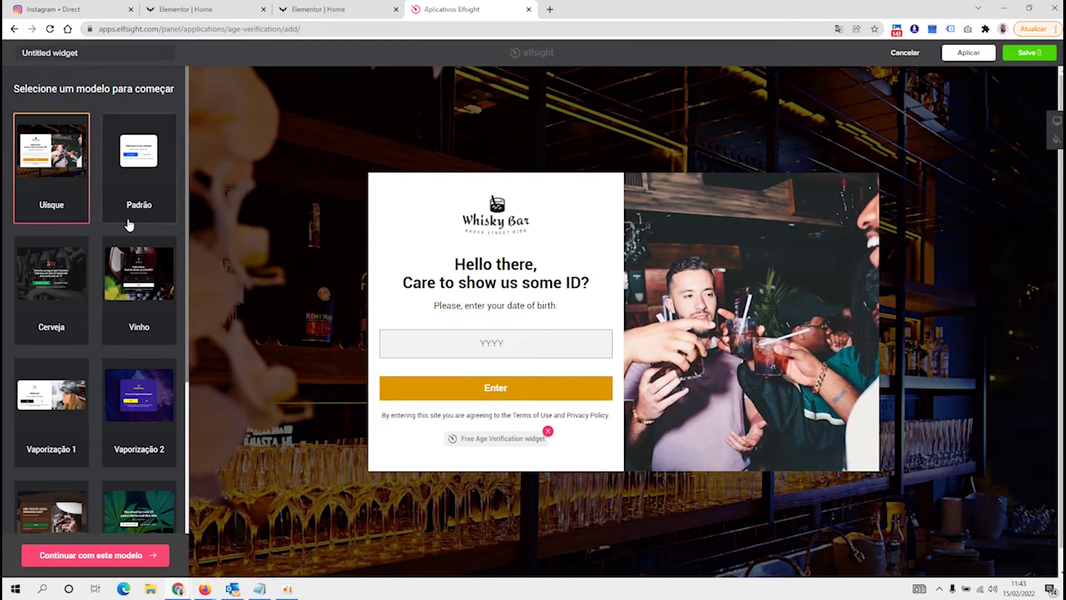
Step: Preview the Cerveja, Vinho, Vaporização 1 and Vaporização 2 templates, and select the Padrão template
left_click(147, 191)
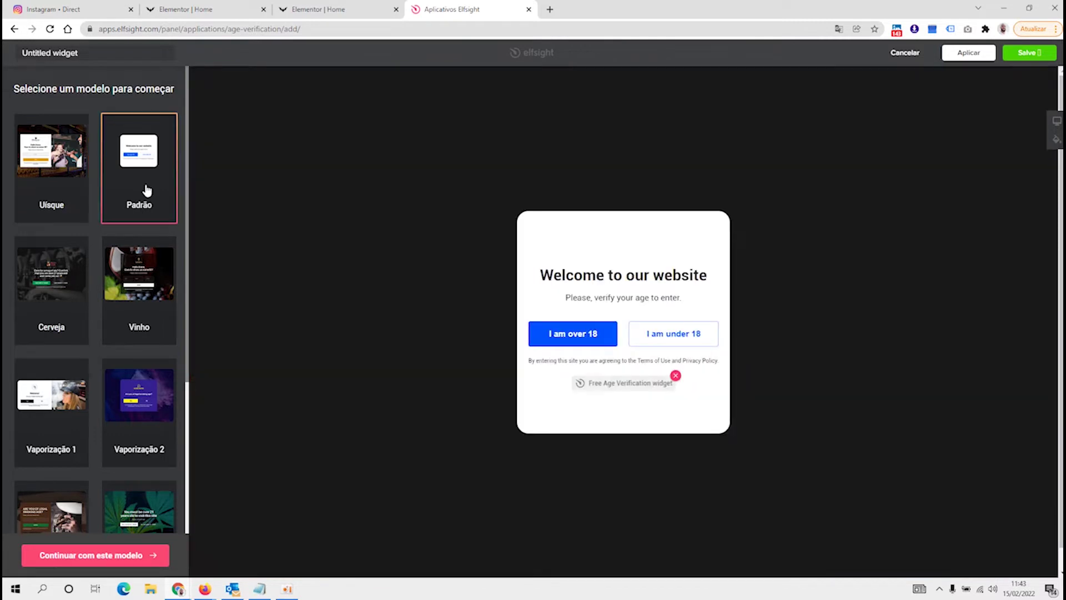
left_click(45, 300)
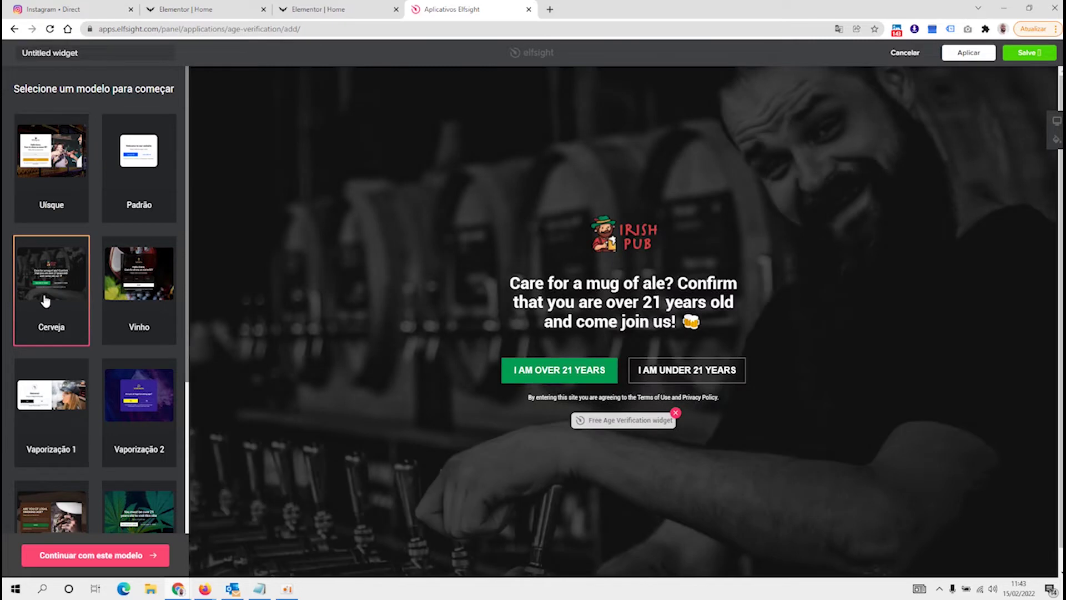
left_click(150, 301)
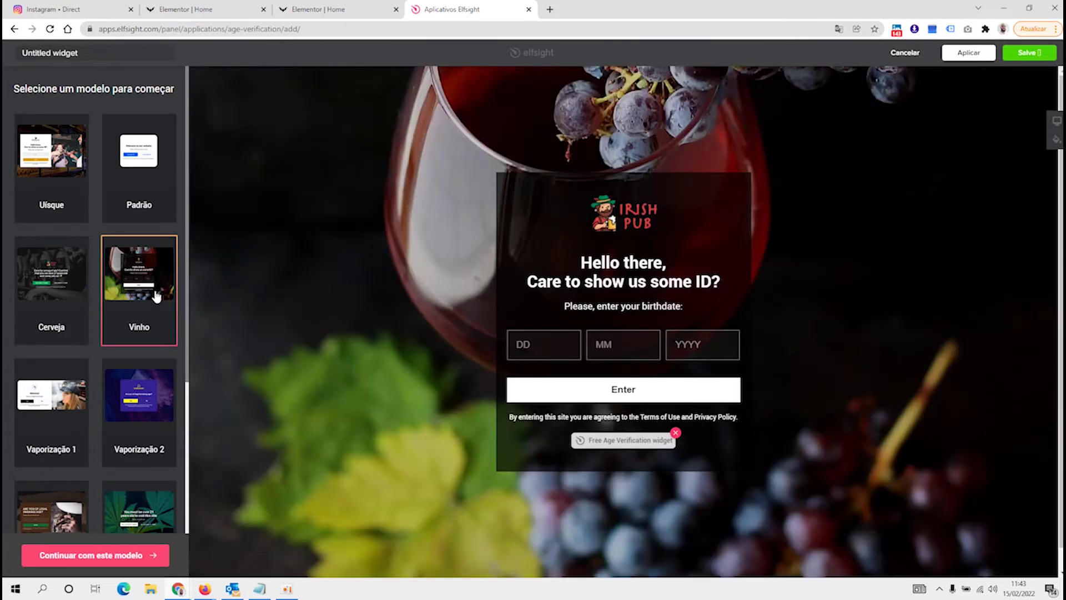
left_click(47, 410)
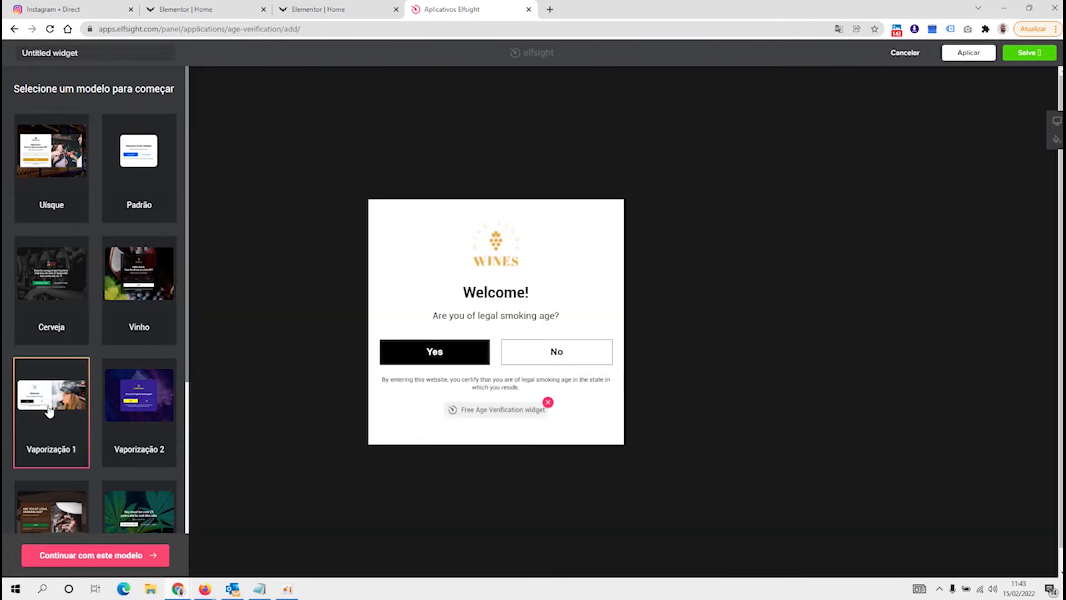
left_click(141, 412)
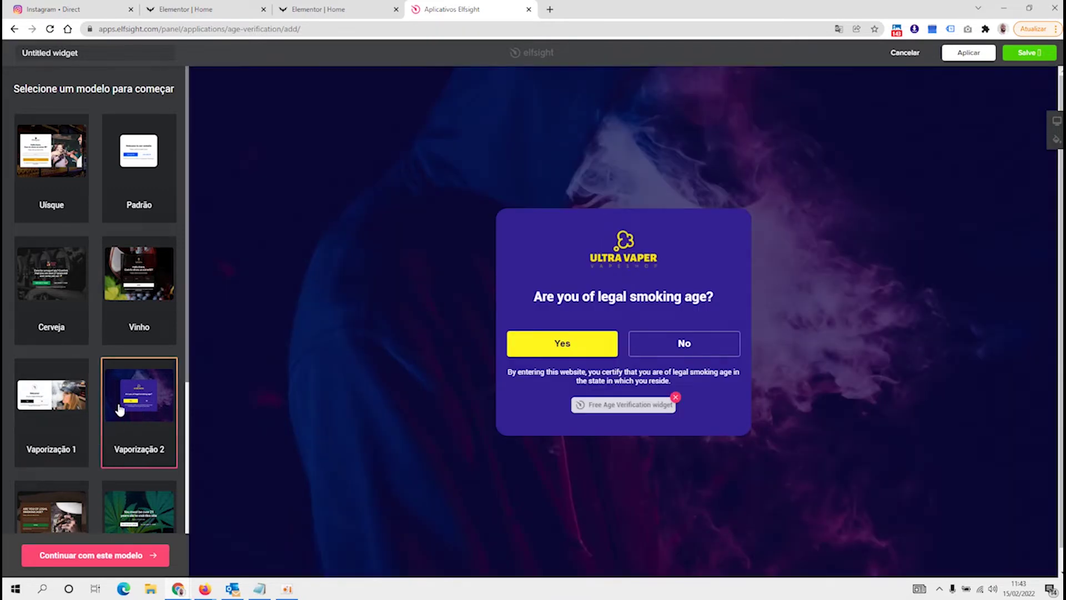
scroll(111, 411, "down", 4)
scroll(89, 411, "up", 4)
left_click(122, 196)
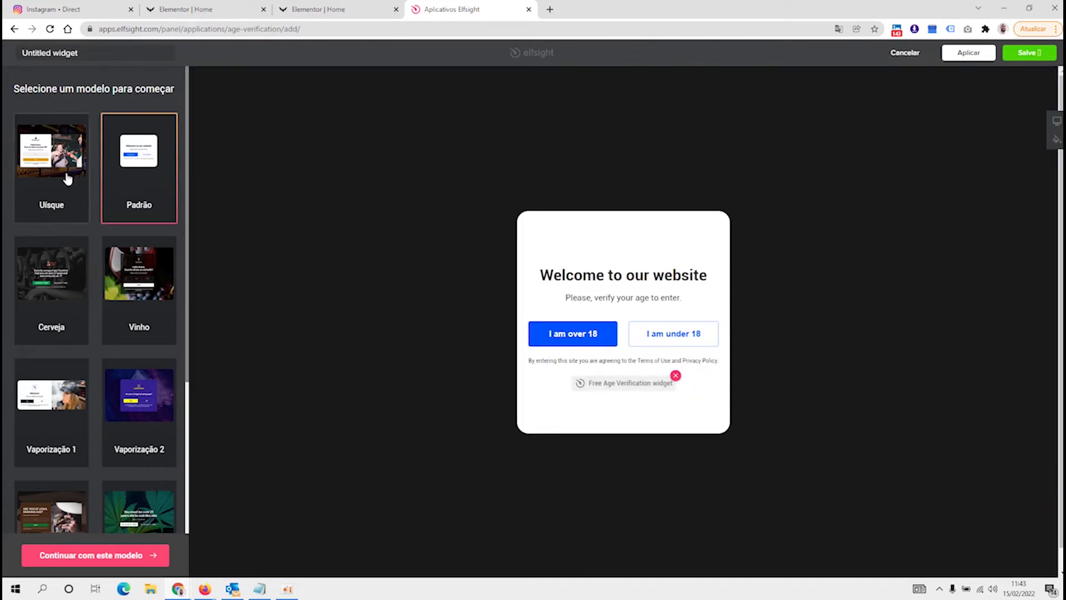
Step: Rename the widget to "Teste" and continue to its settings with the selected template
left_click_drag(94, 52, 4, 46)
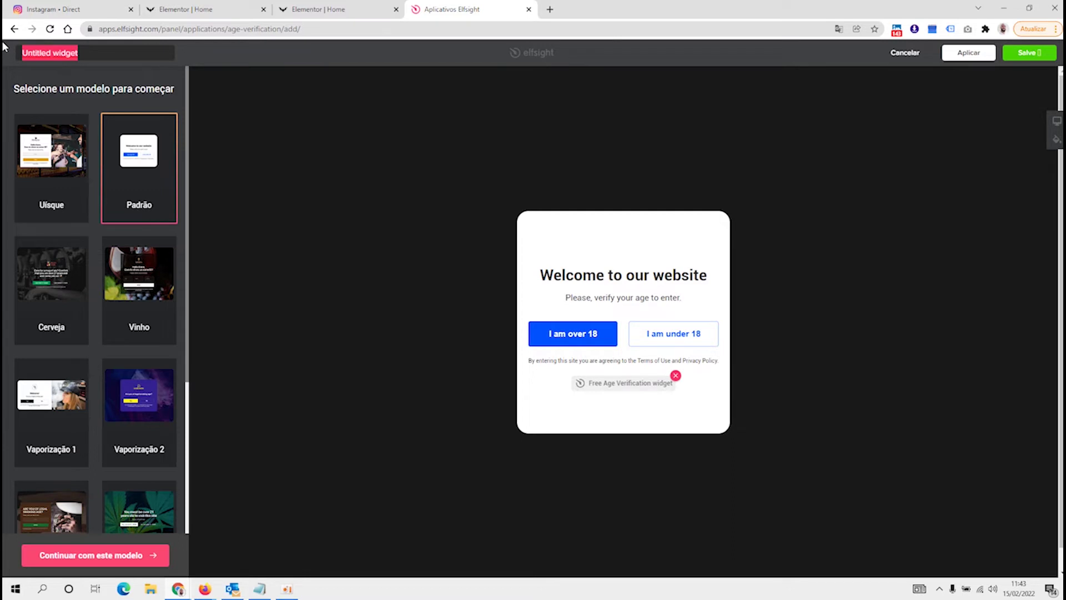
type("Teste")
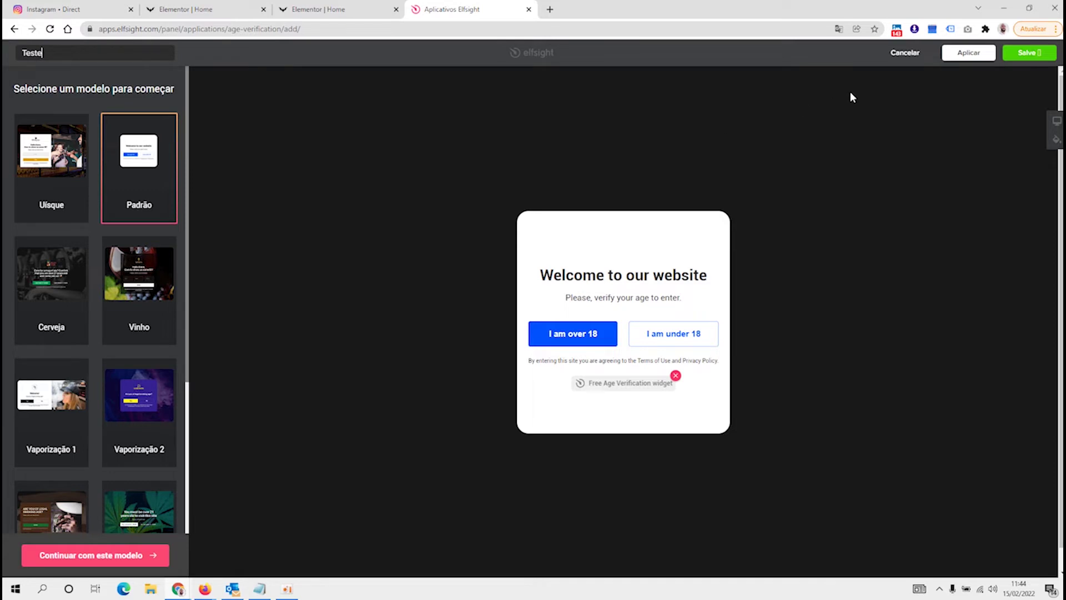
left_click(967, 54)
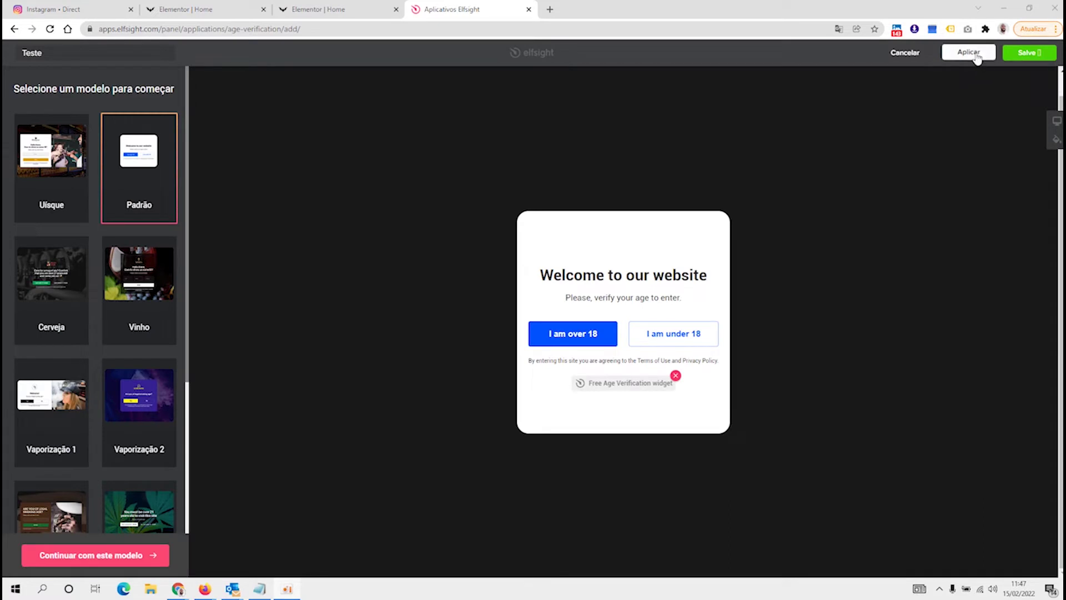
left_click(91, 558)
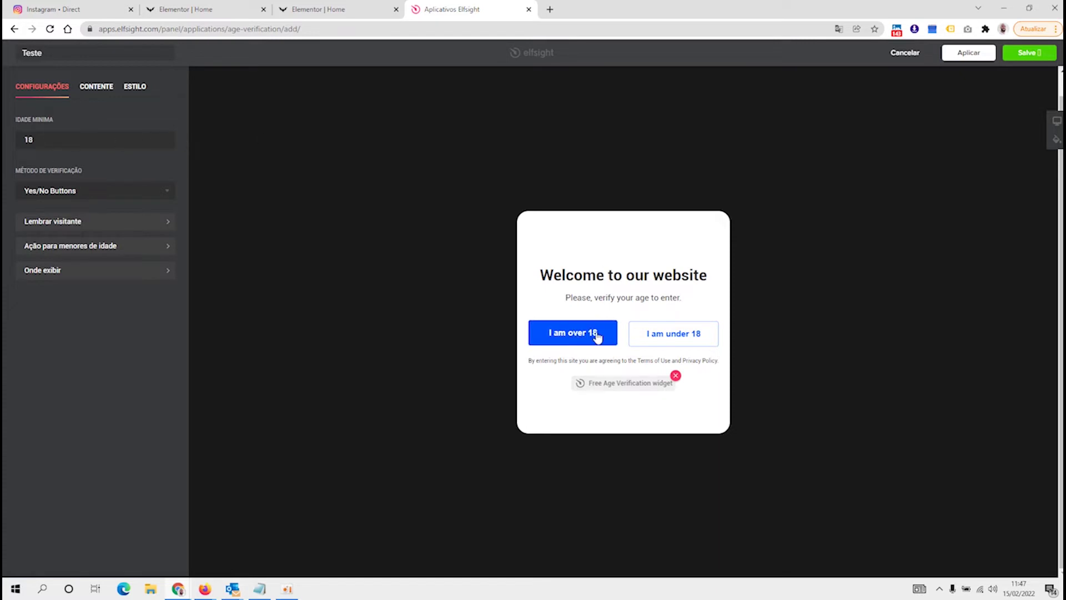
Step: Try the date of birth verification method and return the widget to Yes/No buttons
left_click(83, 192)
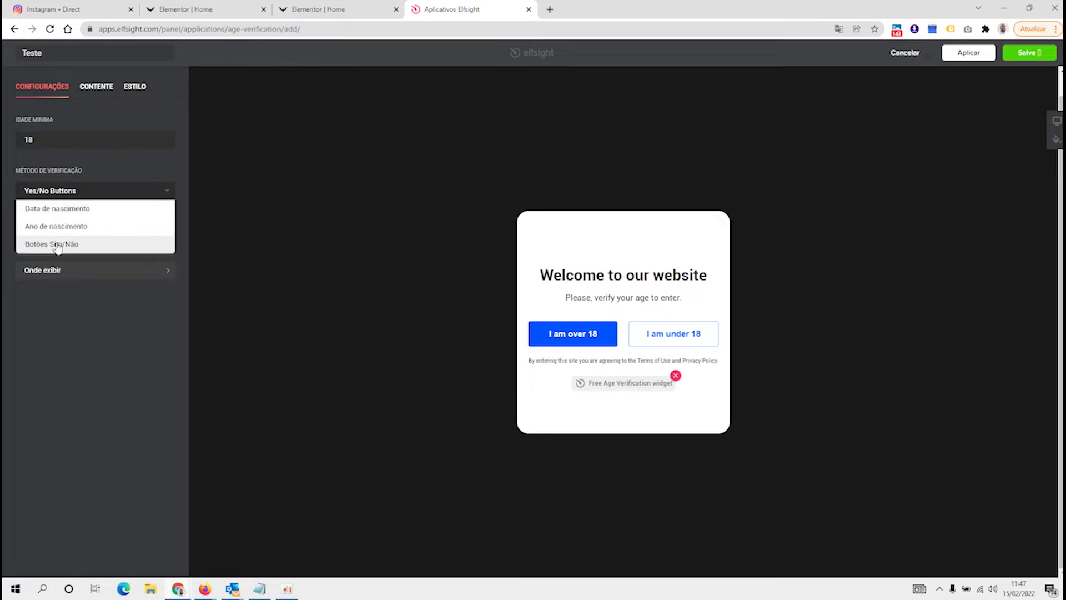
left_click(57, 210)
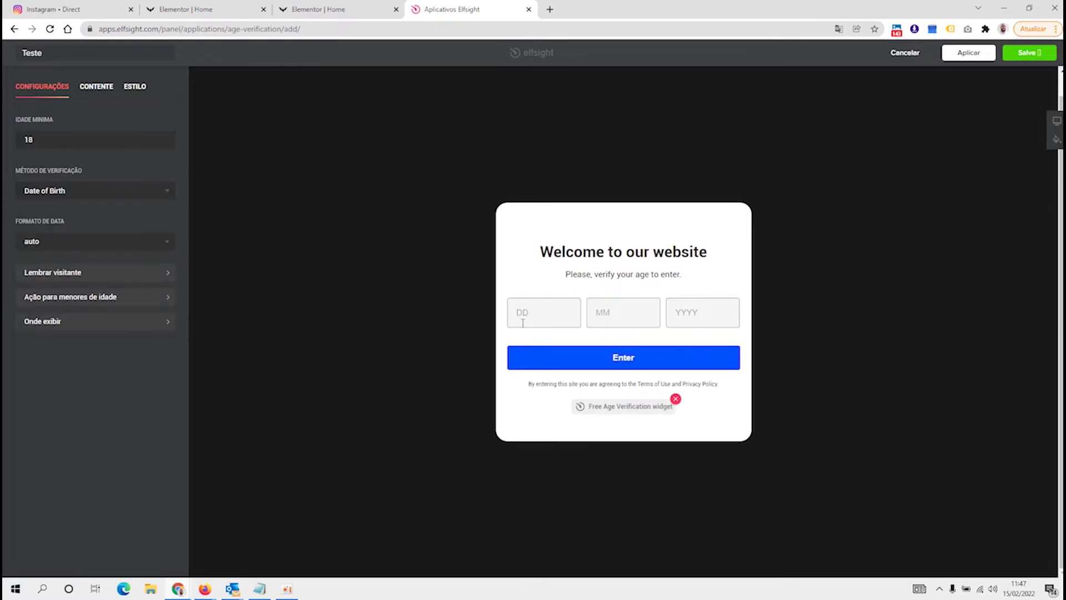
left_click(100, 191)
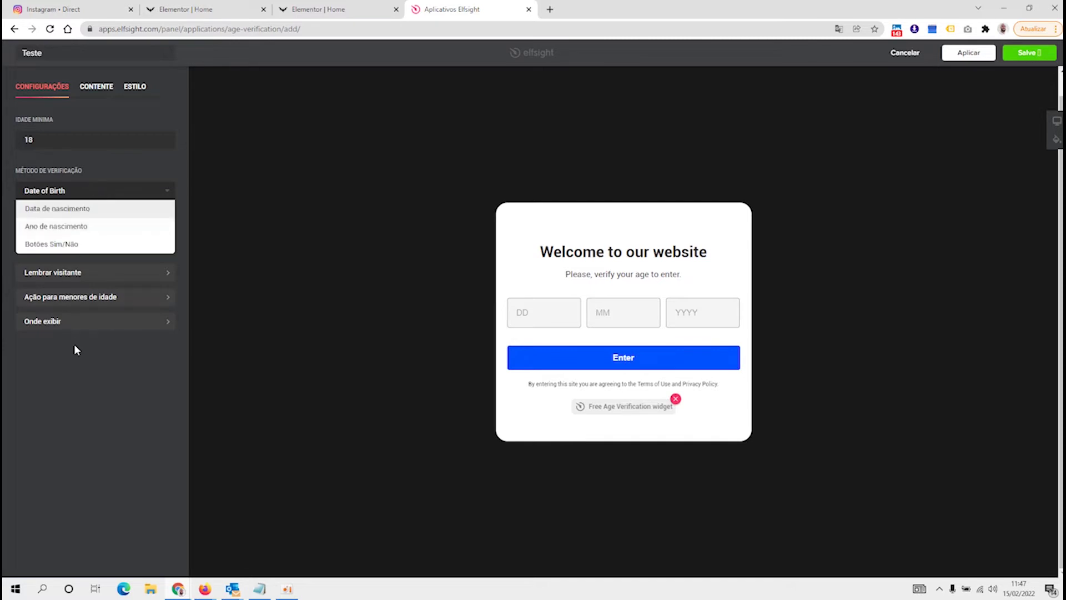
right_click(77, 370)
left_click(116, 514)
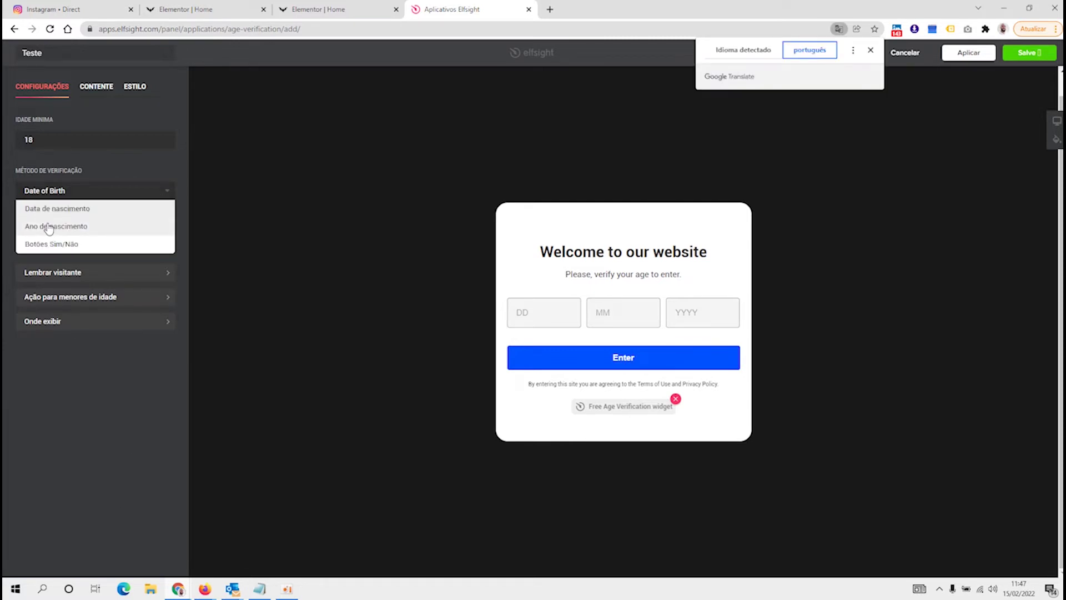
left_click(61, 244)
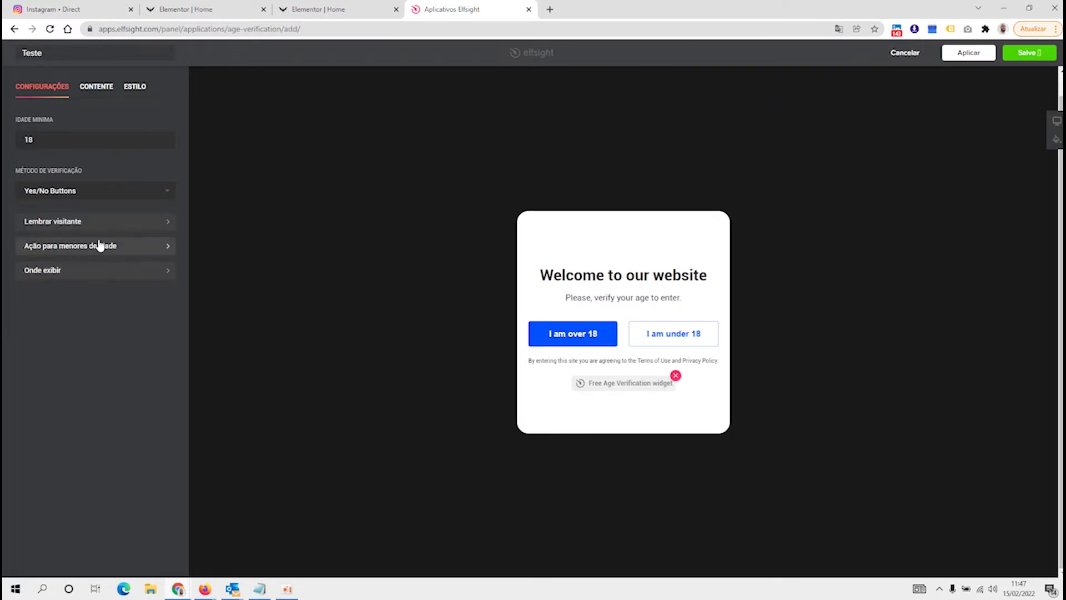
Step: Check the setting for how many days a visitor is remembered and return to the main settings
left_click(98, 220)
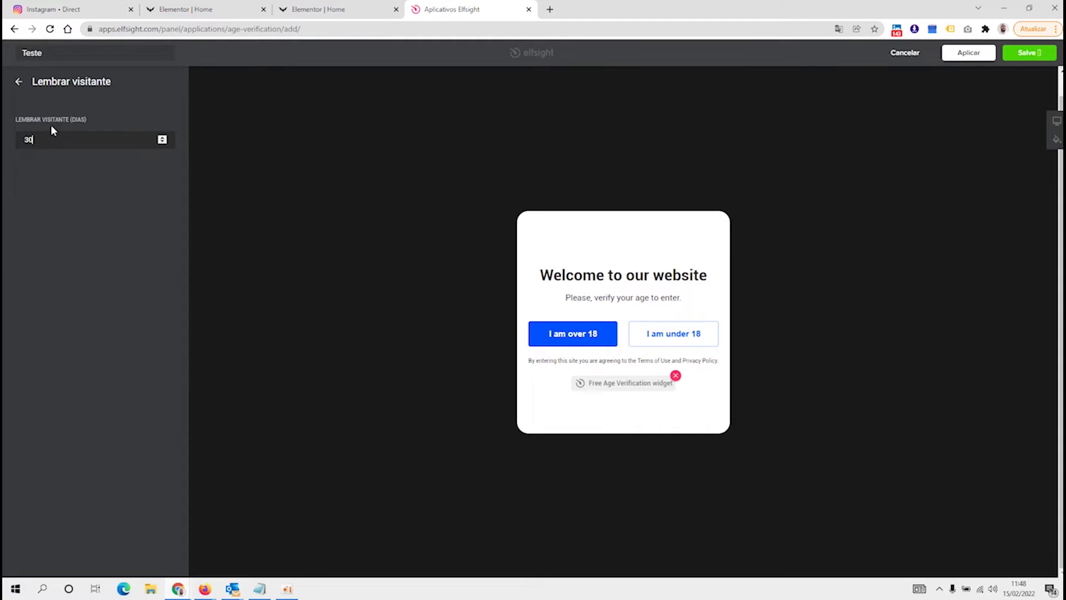
left_click(74, 137)
left_click(17, 82)
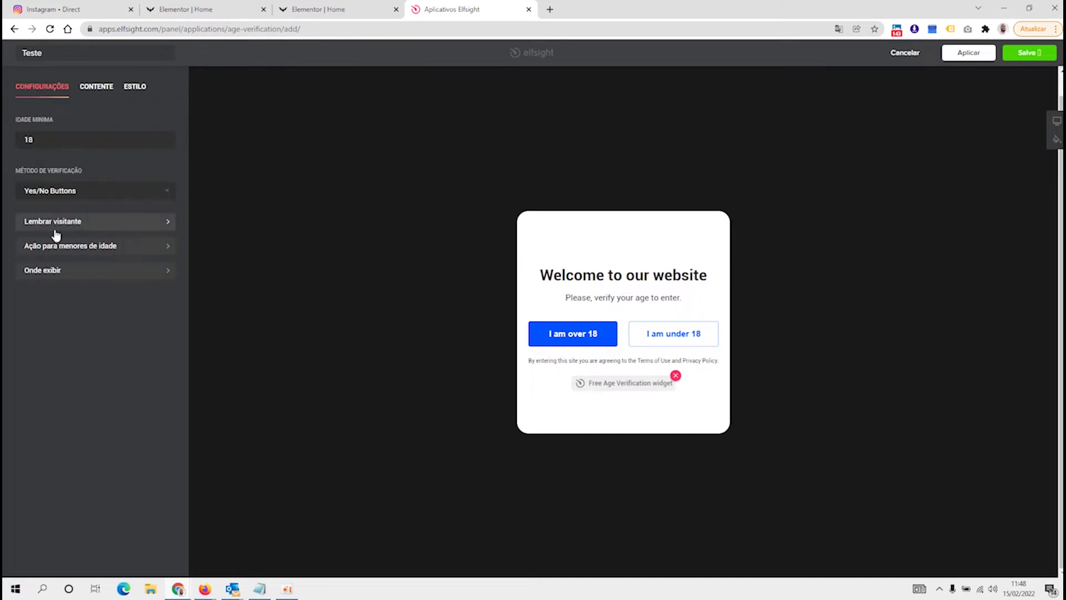
Step: Preview the URL redirect for underage visitors, keep the message action, and set its text to "Você não tem idade suficiente para ver este conteúdo."
left_click(65, 250)
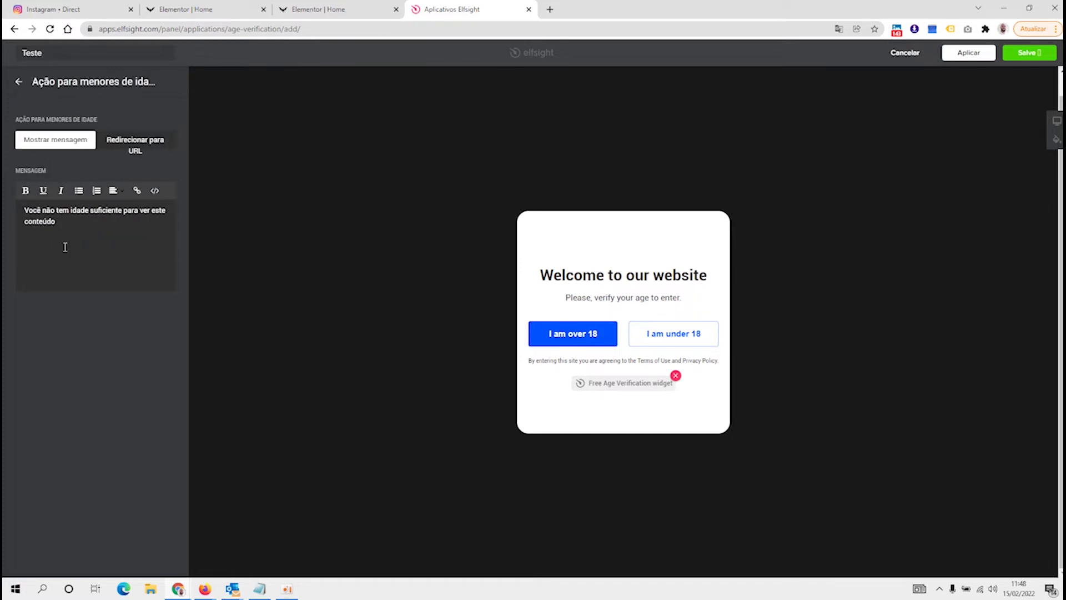
left_click(132, 143)
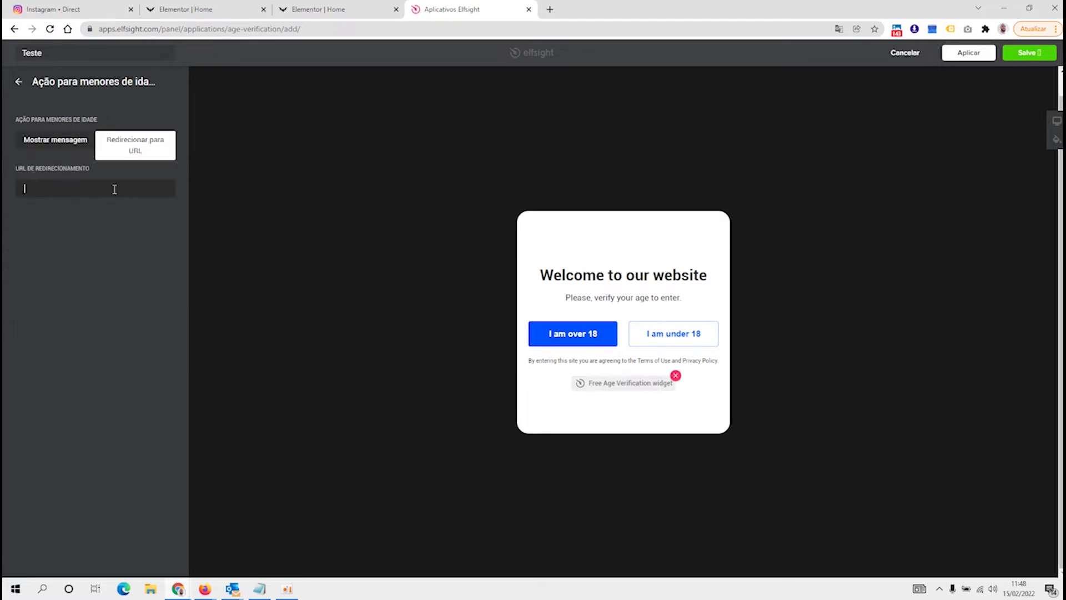
left_click(56, 144)
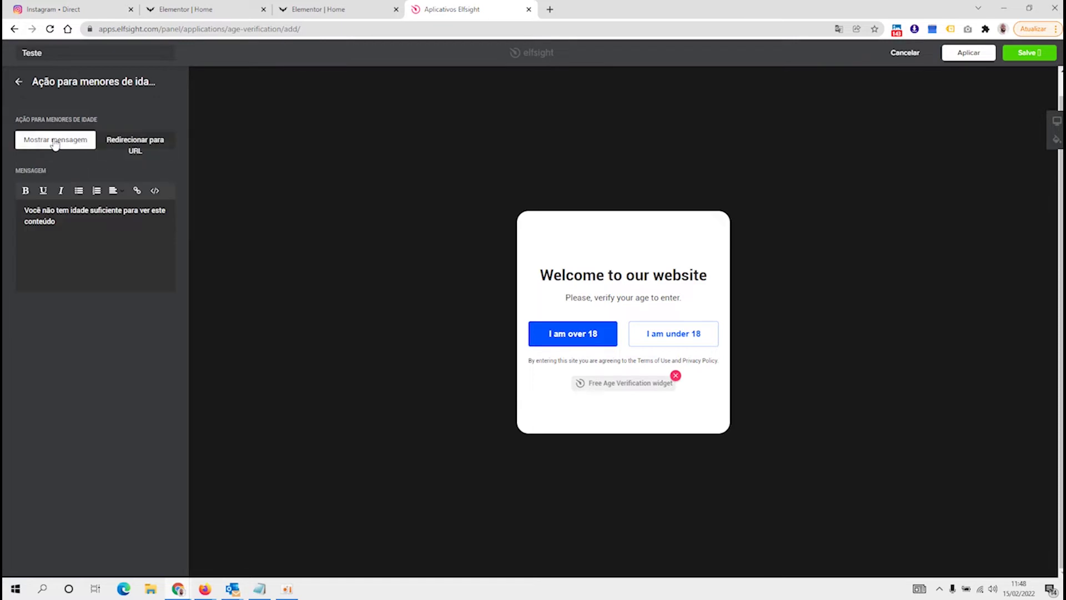
triple_click(62, 222)
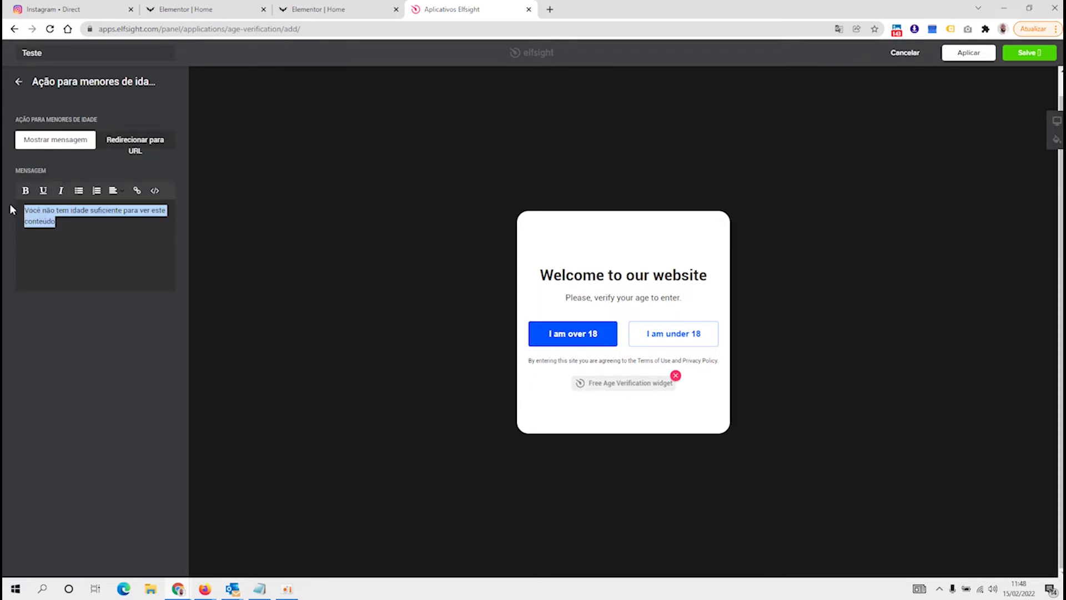
left_click(67, 231)
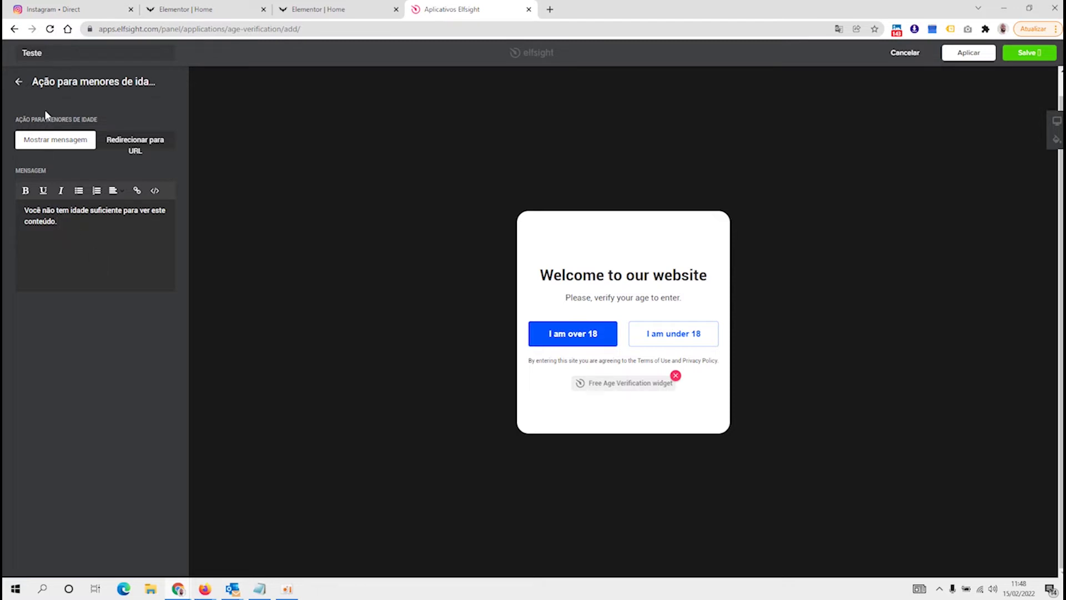
left_click(18, 82)
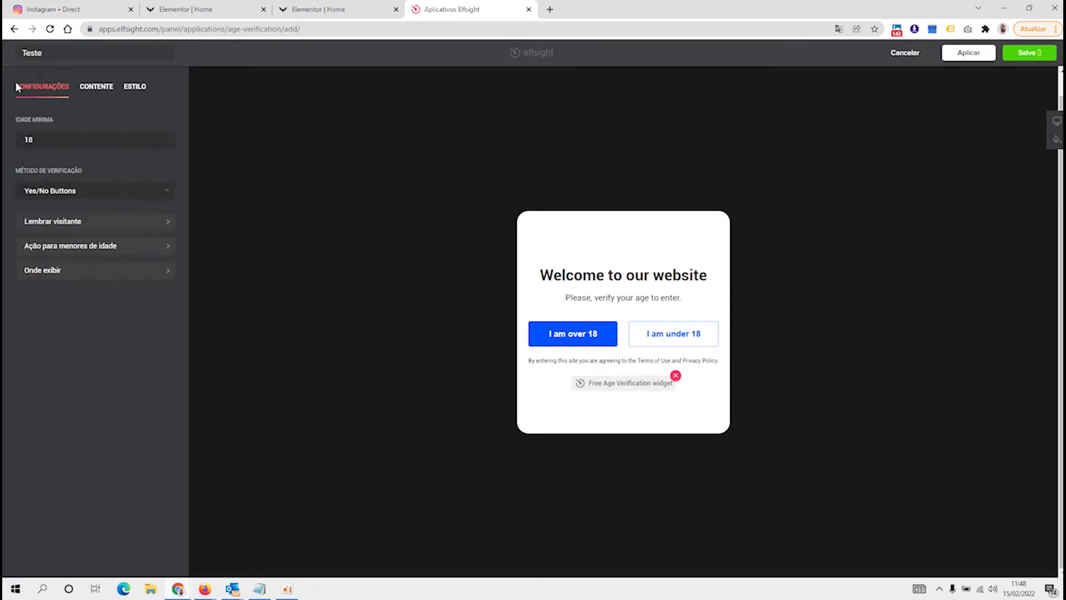
Step: Review the options for which site pages display the widget and return to the main settings
left_click(63, 272)
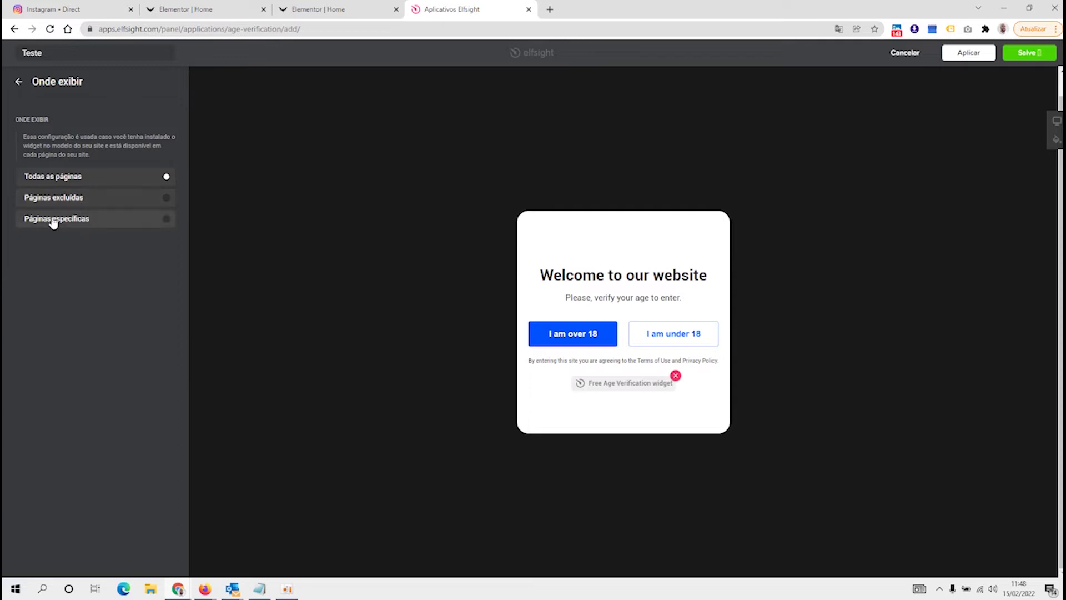
left_click(18, 83)
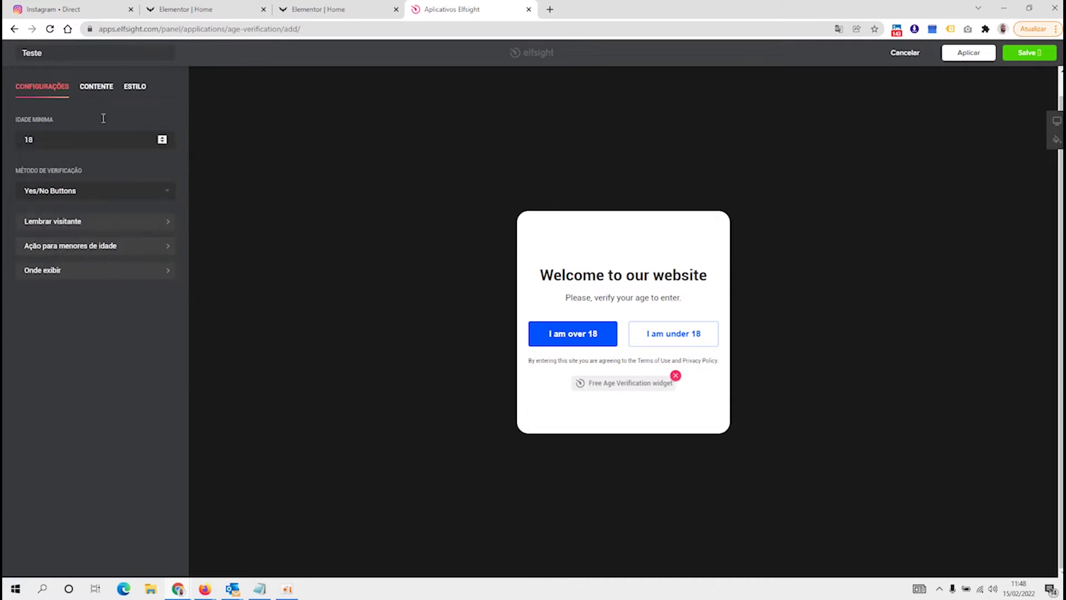
Step: Replace the widget's texts with Portuguese, using heading "Bem -vindo ao nosso site" and caption "Por favor, verifique sua identidade para entrar."
left_click(100, 89)
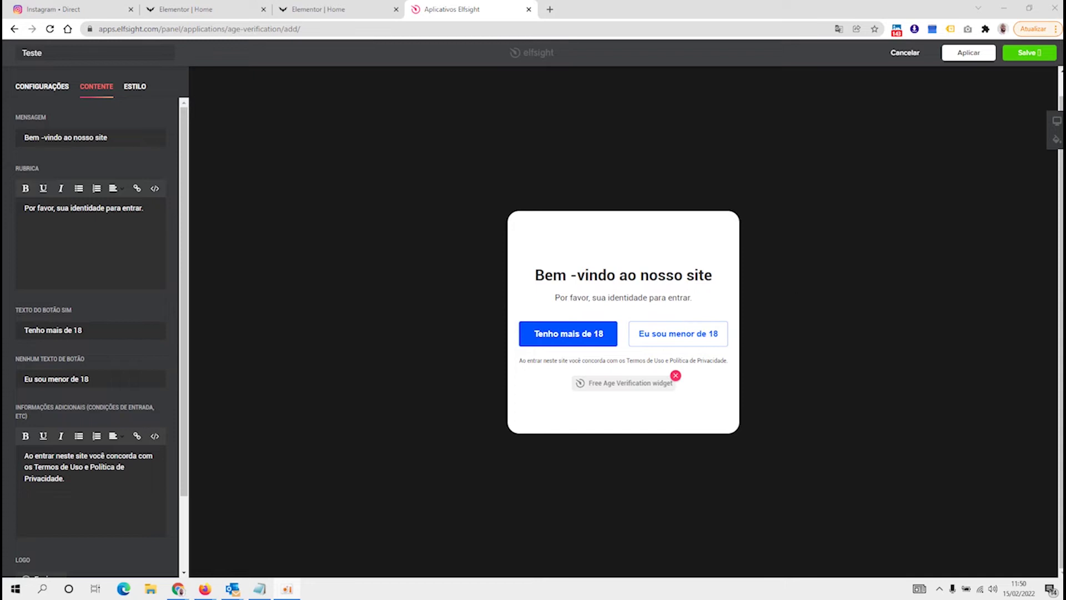
key("ctrl+z")
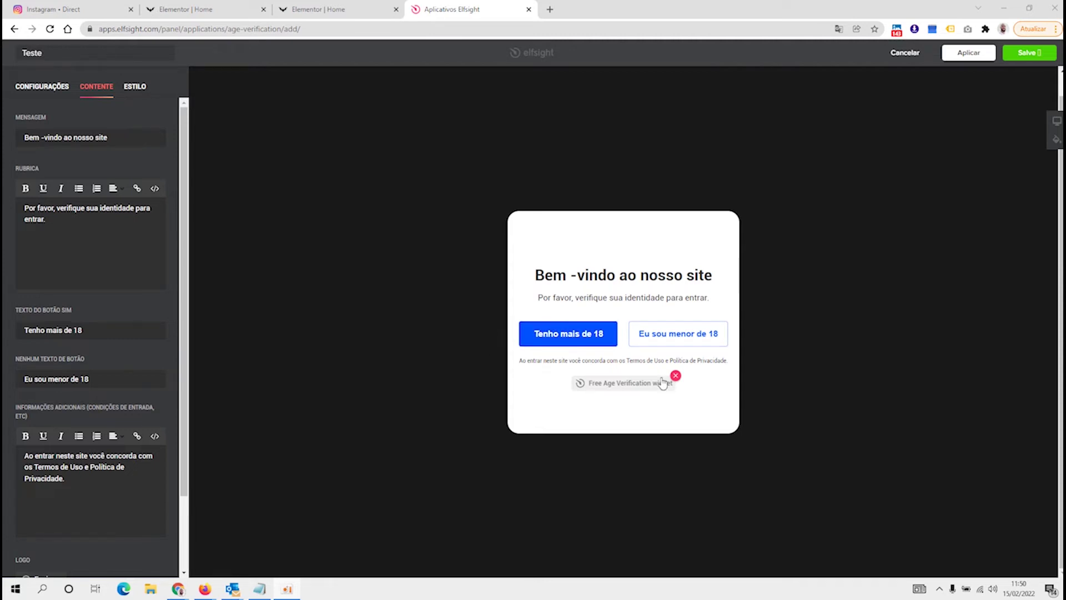
scroll(71, 482, "down", 1)
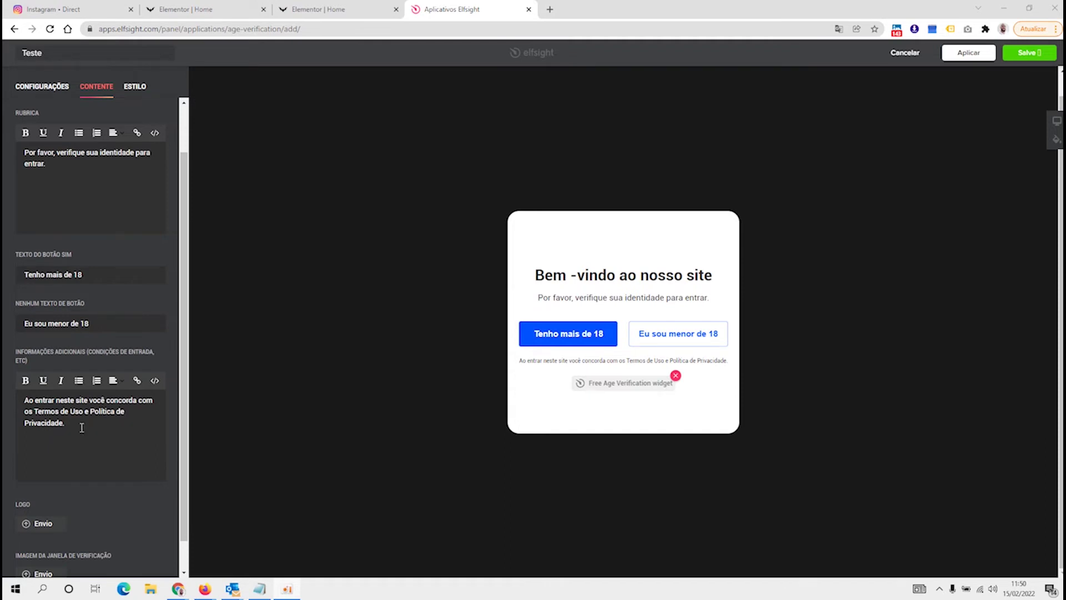
scroll(82, 428, "down", 1)
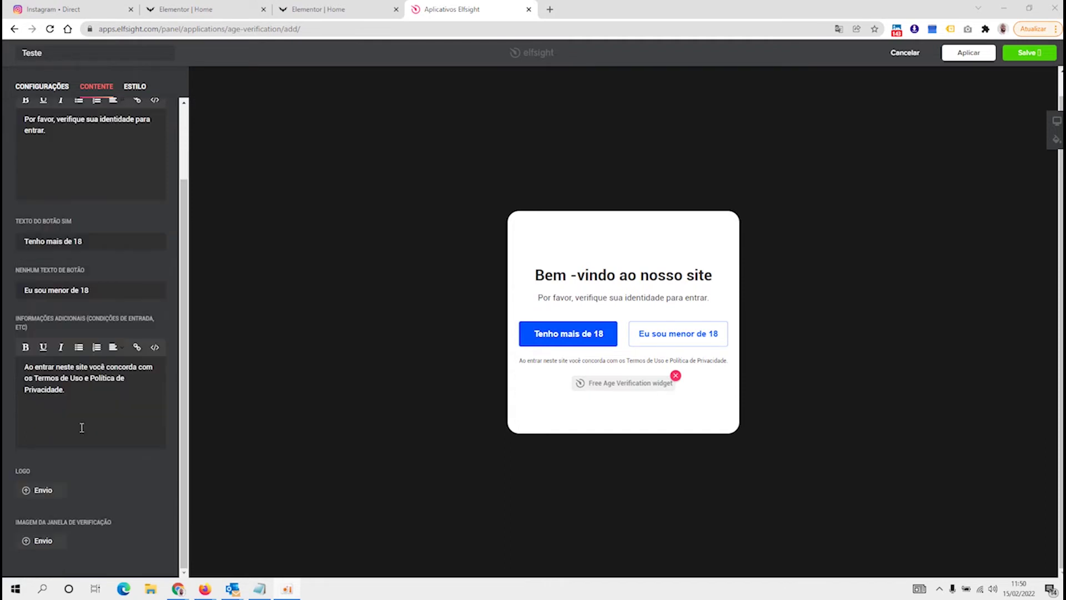
Step: Upload the image "GALLEGO'S BEER - 350 pixel" as the age verification widget's logo
left_click(42, 490)
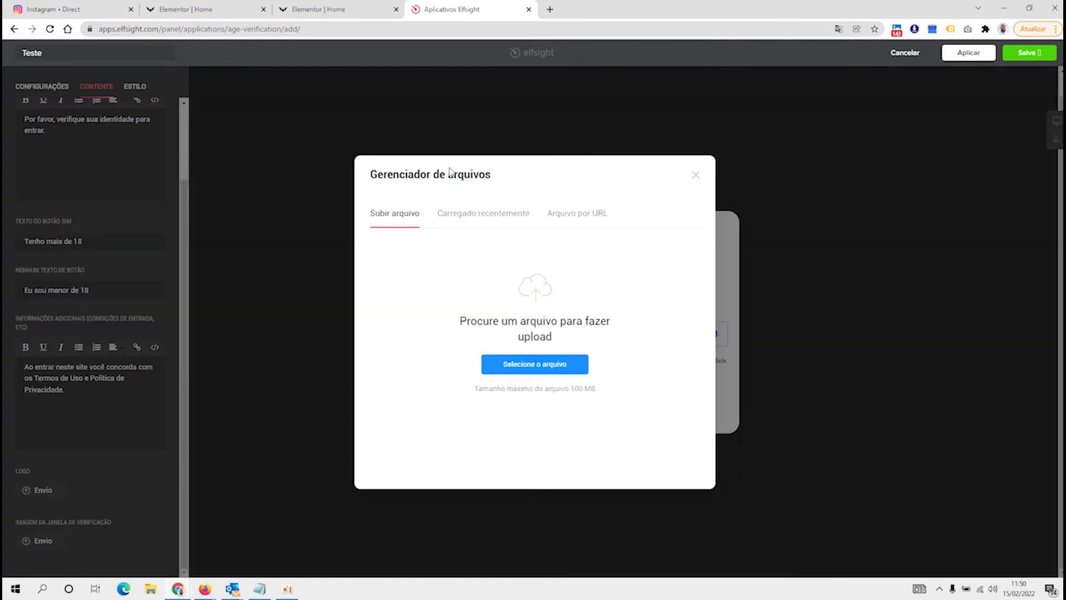
left_click(529, 362)
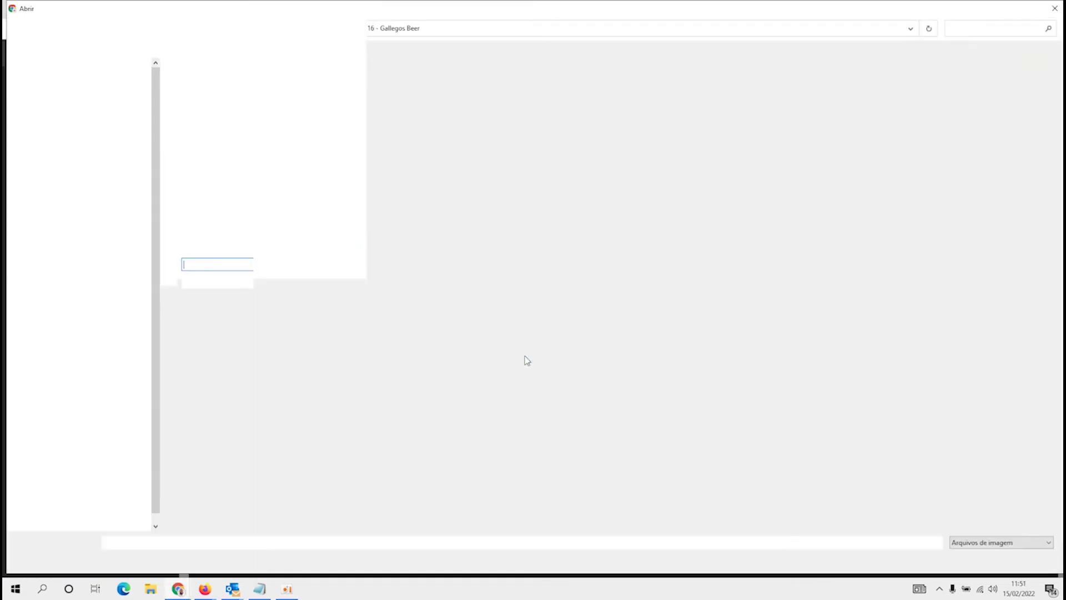
left_click(189, 250)
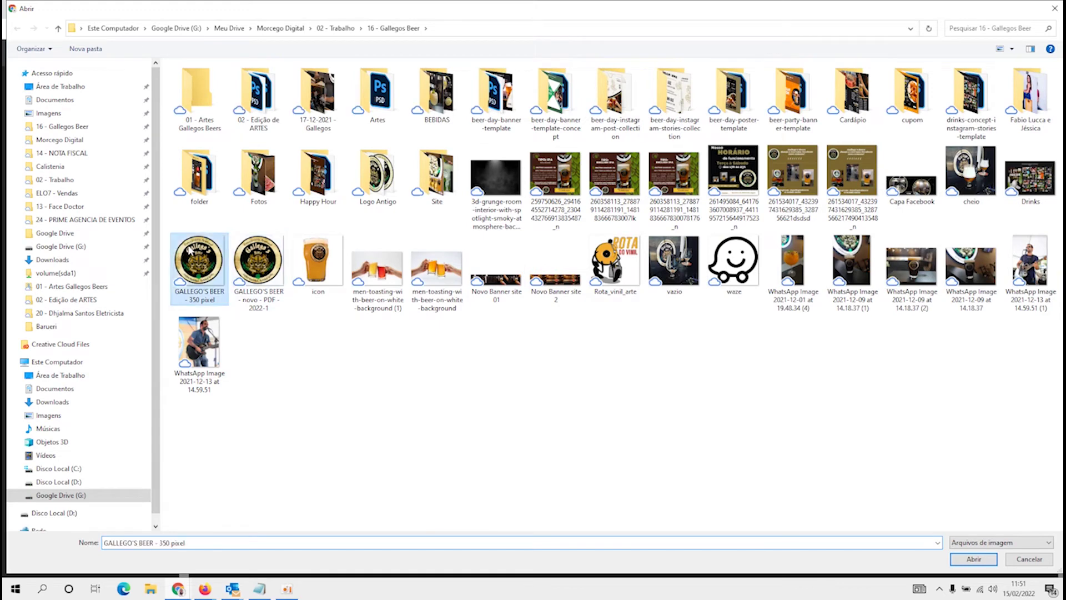
double_click(189, 249)
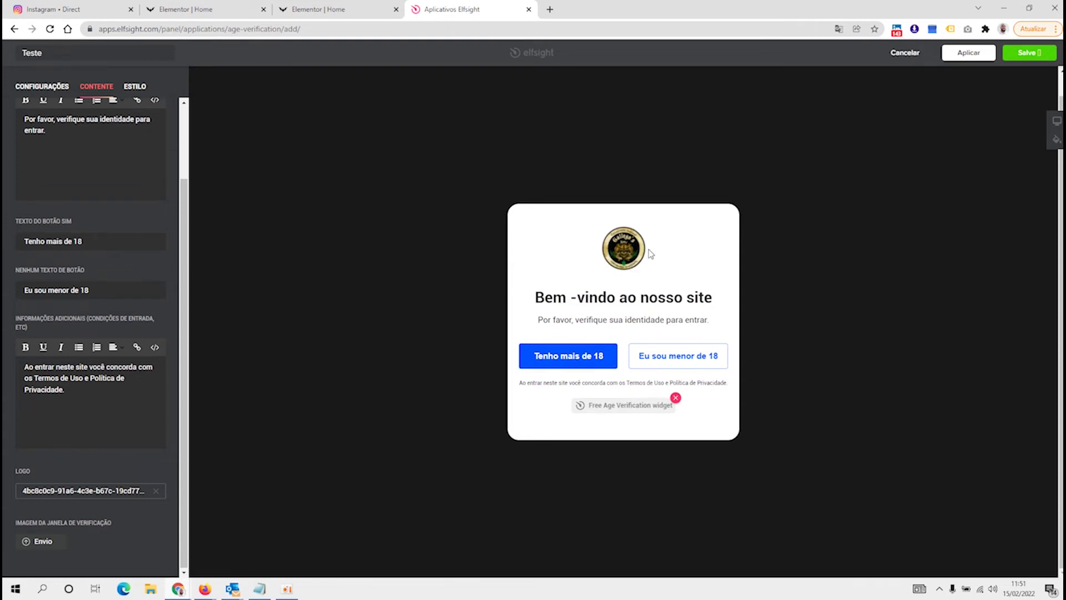
Step: Preview the popup with left alignment and rectangular shape, restoring centre alignment and rounded shape
scroll(111, 100, "up", 3)
left_click(137, 87)
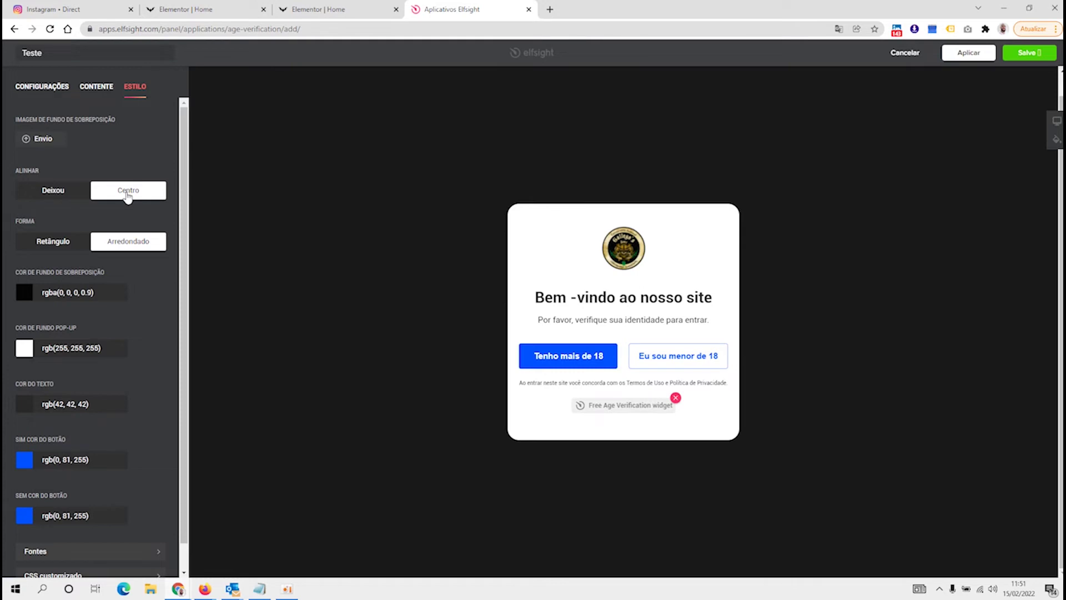
left_click(70, 192)
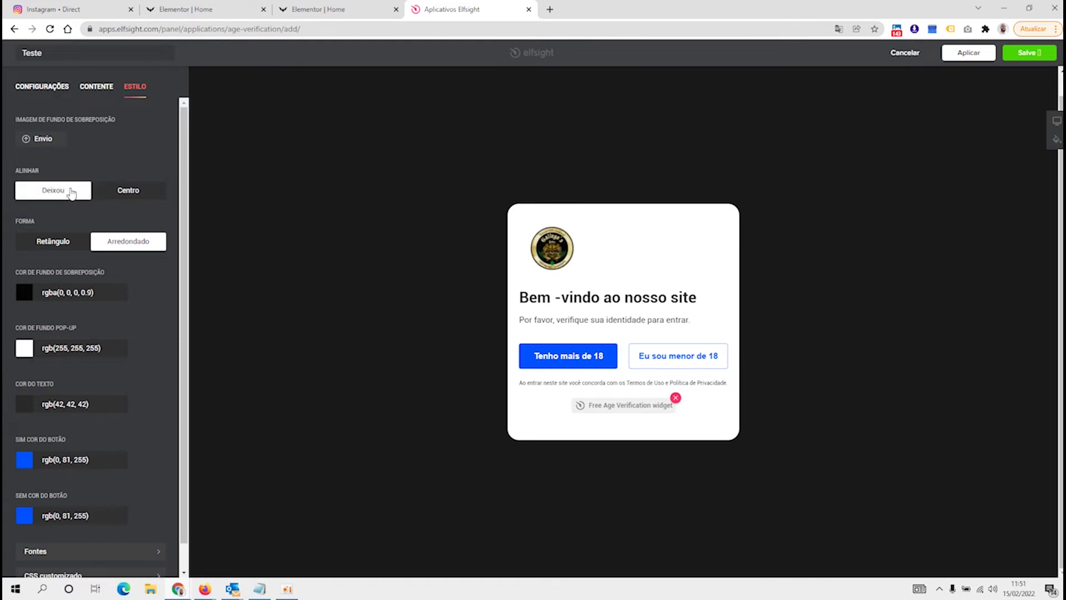
left_click(122, 193)
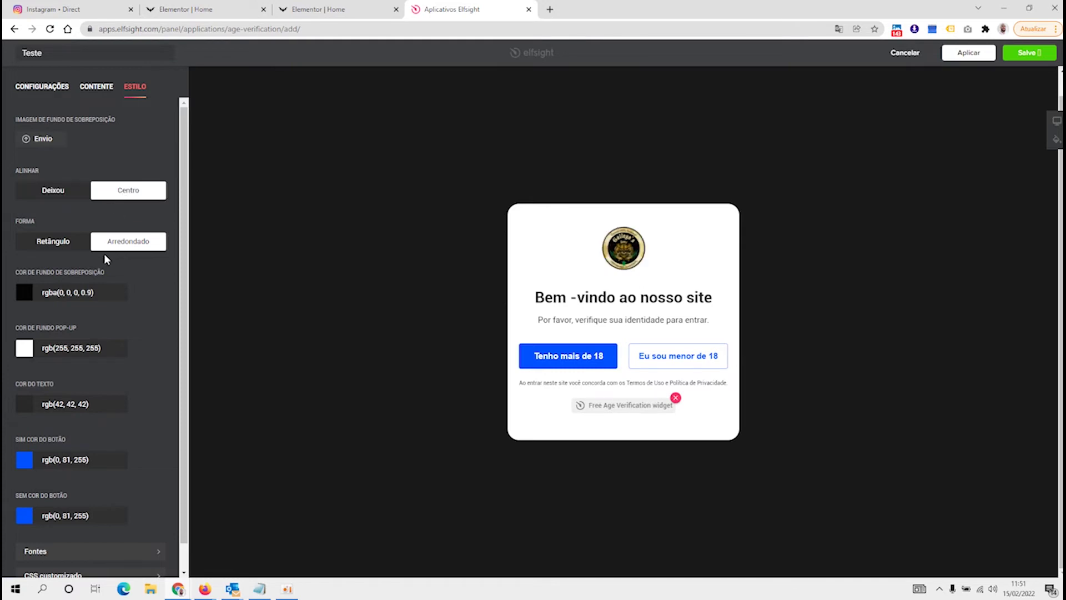
left_click(57, 246)
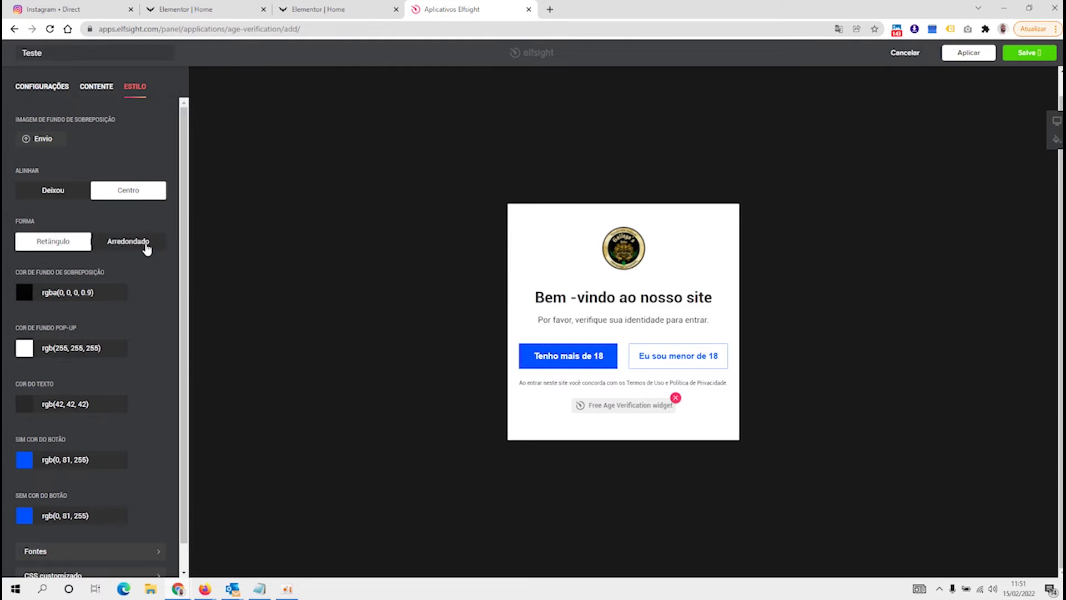
left_click(147, 248)
Step: Set the yes button's colour to rgb(213, 196, 104) and the no button's colour to rgb(11, 11, 11)
scroll(143, 261, "down", 1)
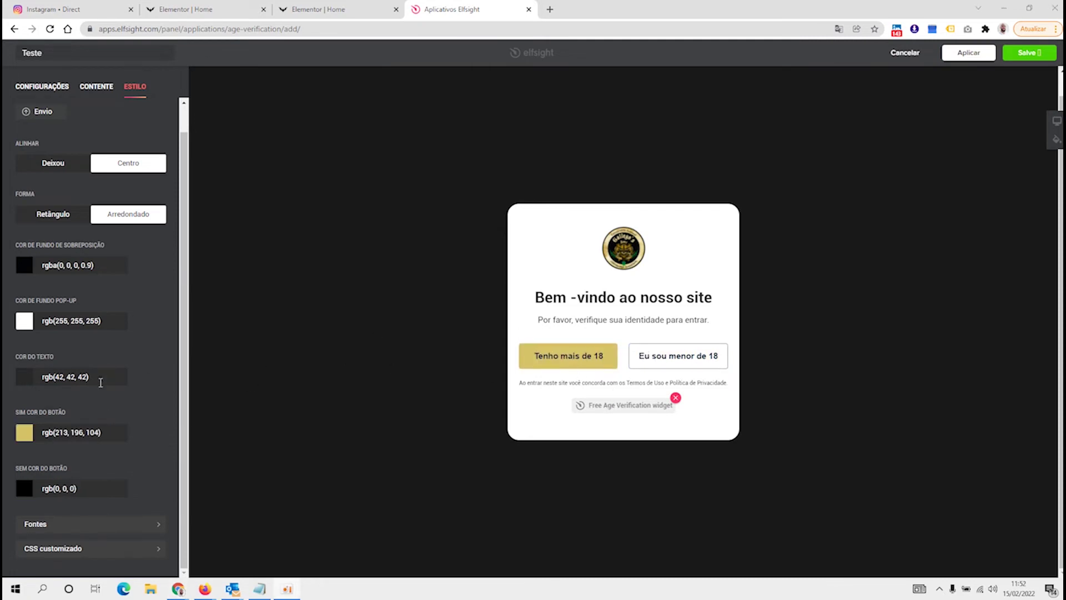
left_click(21, 435)
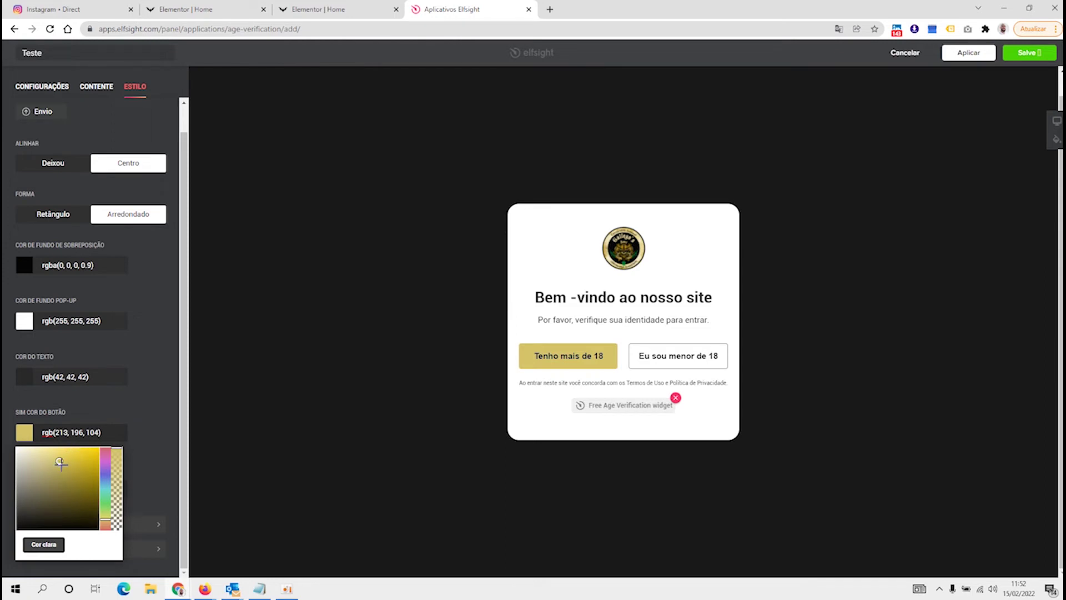
left_click(143, 421)
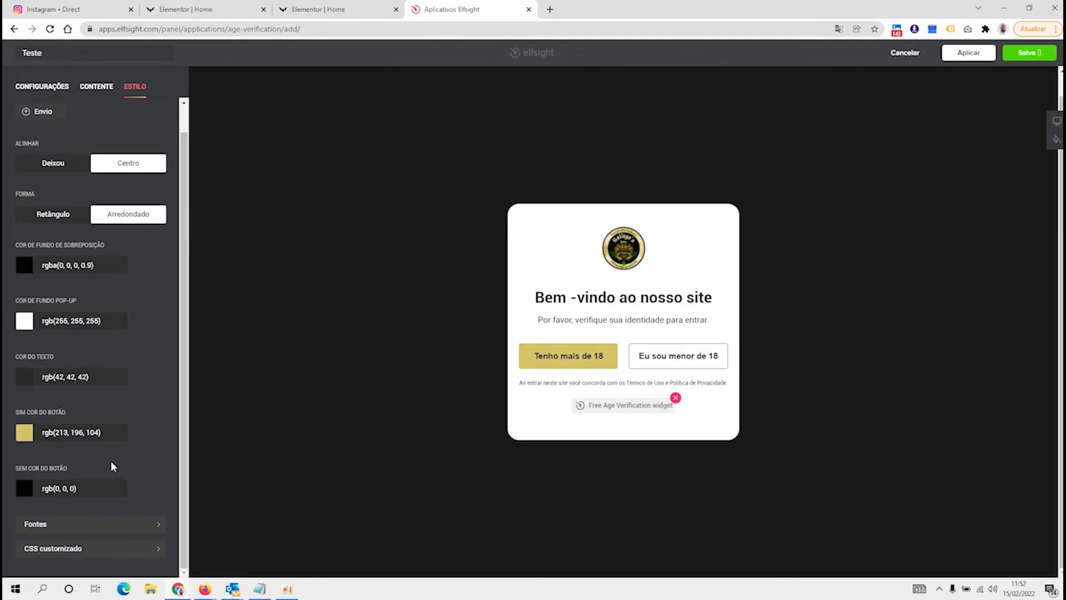
left_click(23, 489)
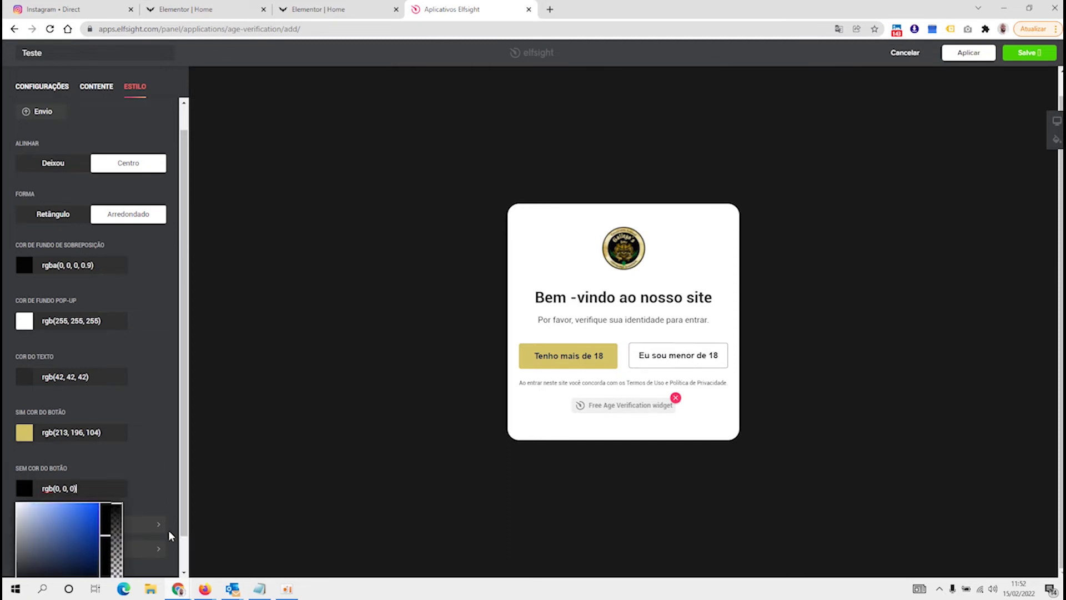
scroll(166, 533, "down", 1)
left_click(89, 475)
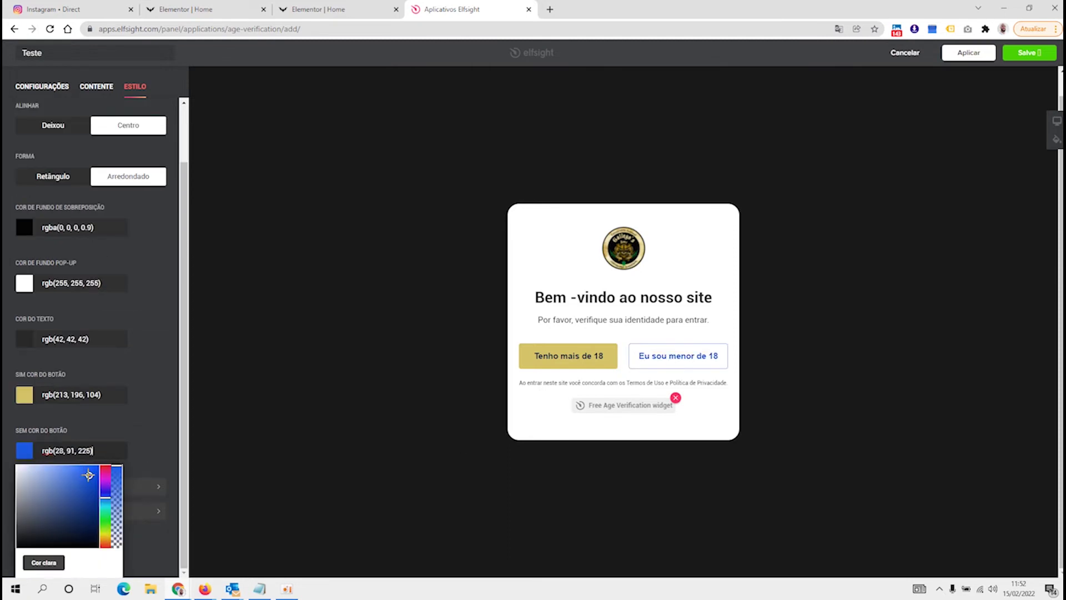
left_click_drag(31, 519, 10, 545)
left_click(148, 442)
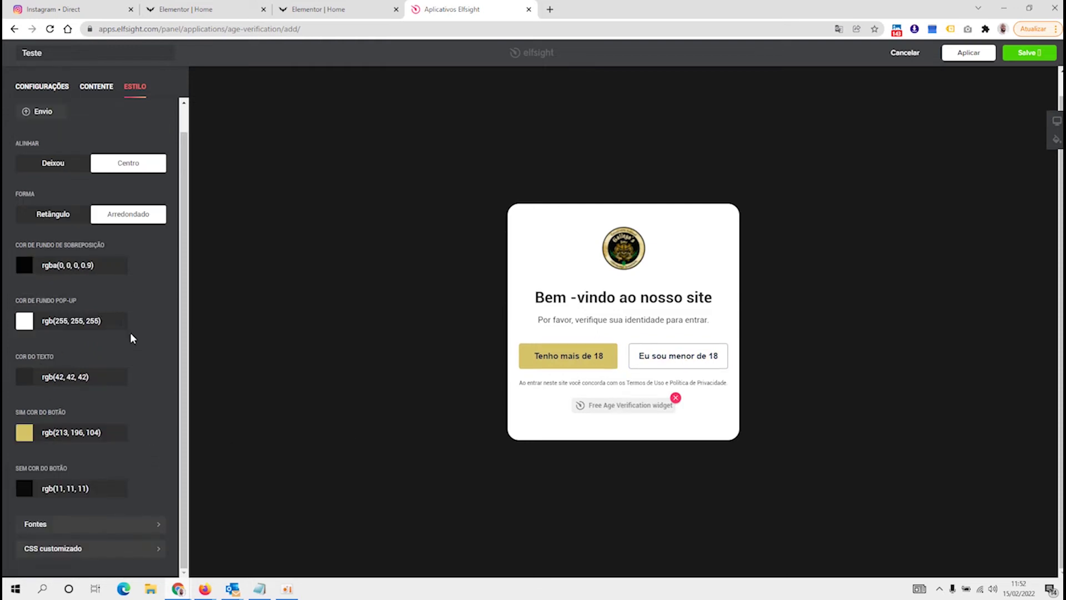
Step: Review the font size settings for the message, text and additional text, and return to the style settings
left_click(61, 530)
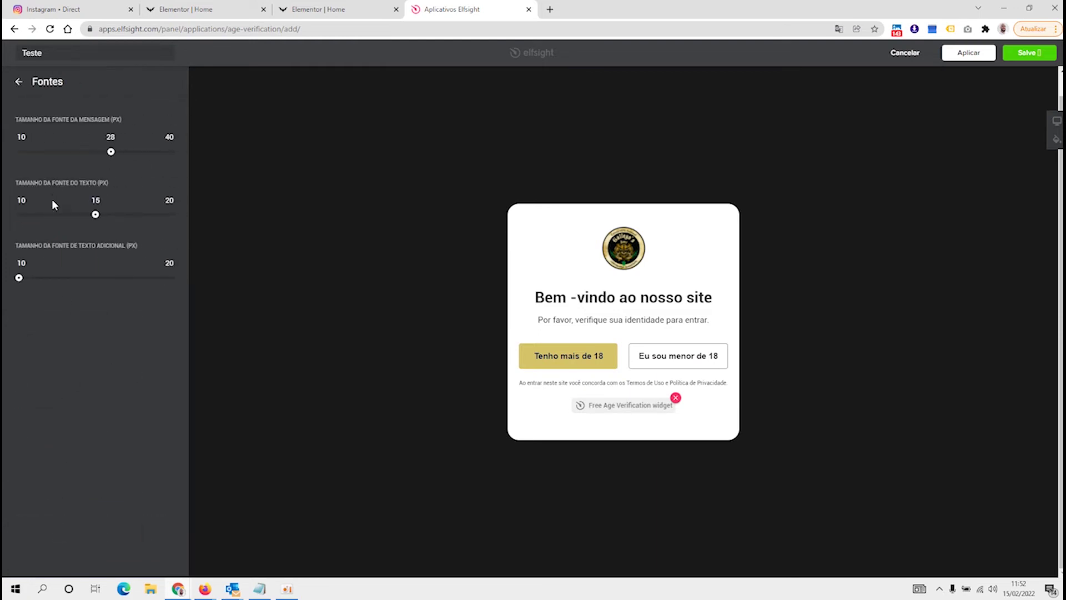
mouse_move(96, 221)
left_mouse_down()
mouse_move(123, 220)
mouse_move(95, 216)
left_mouse_up()
left_click(19, 82)
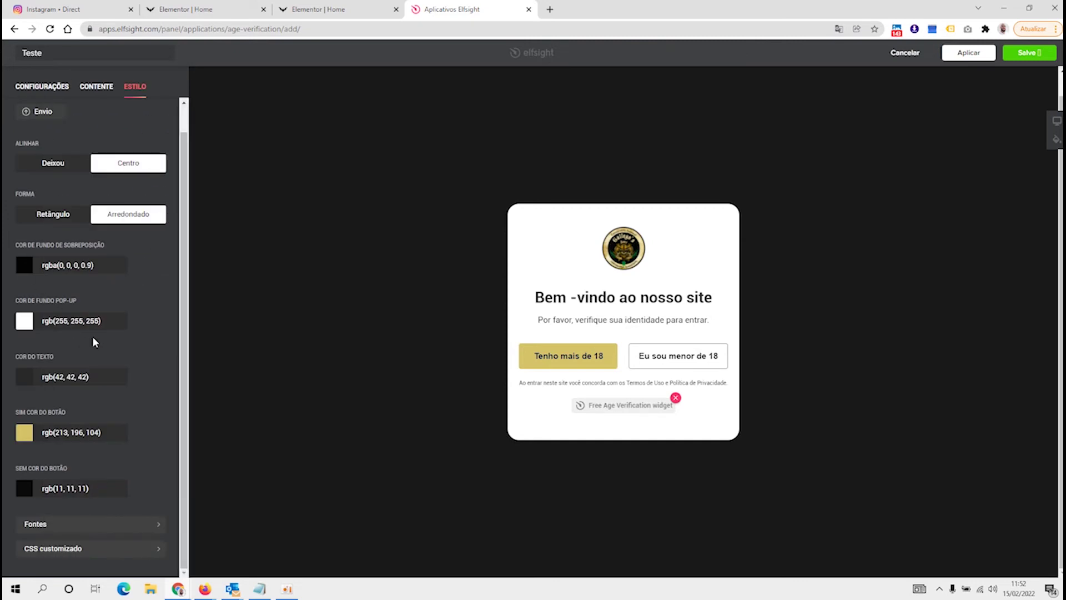
Step: Apply the style changes and save the age verification widget
scroll(145, 335, "up", 1)
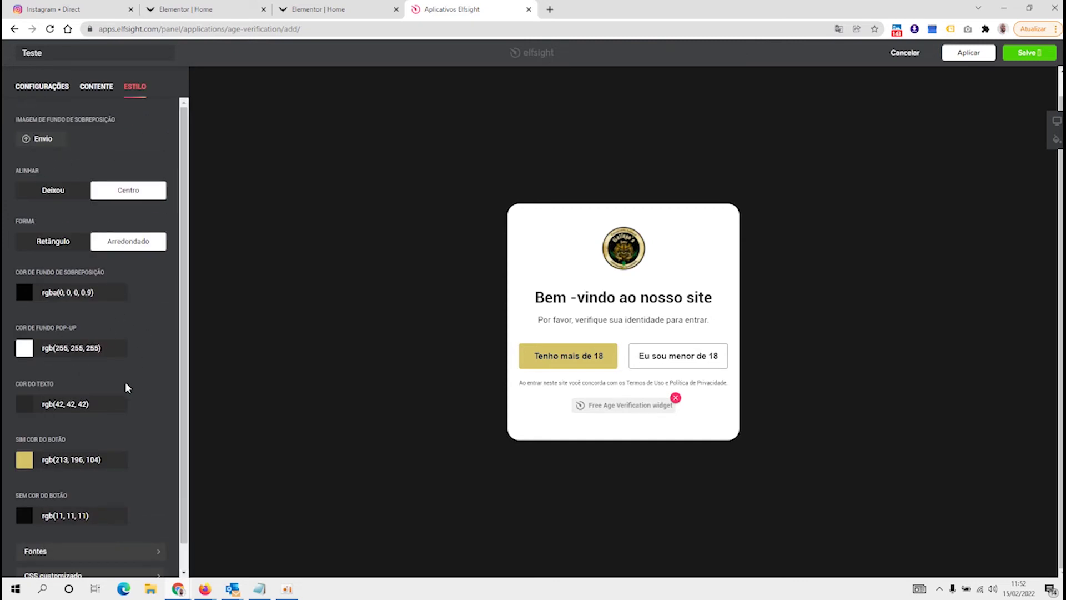
scroll(125, 381, "down", 1)
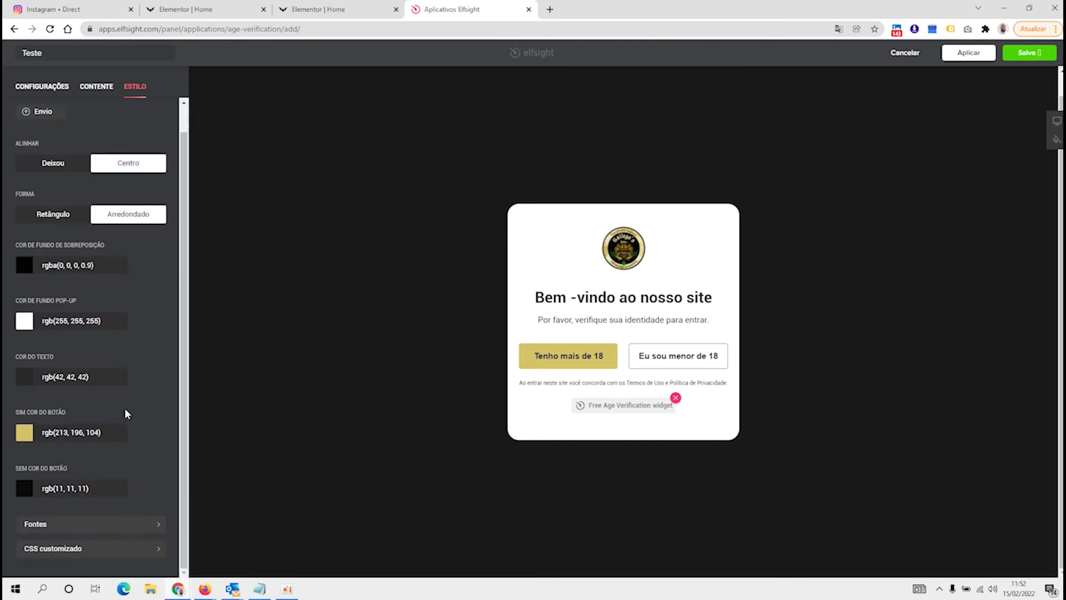
scroll(125, 414, "up", 1)
left_click(968, 56)
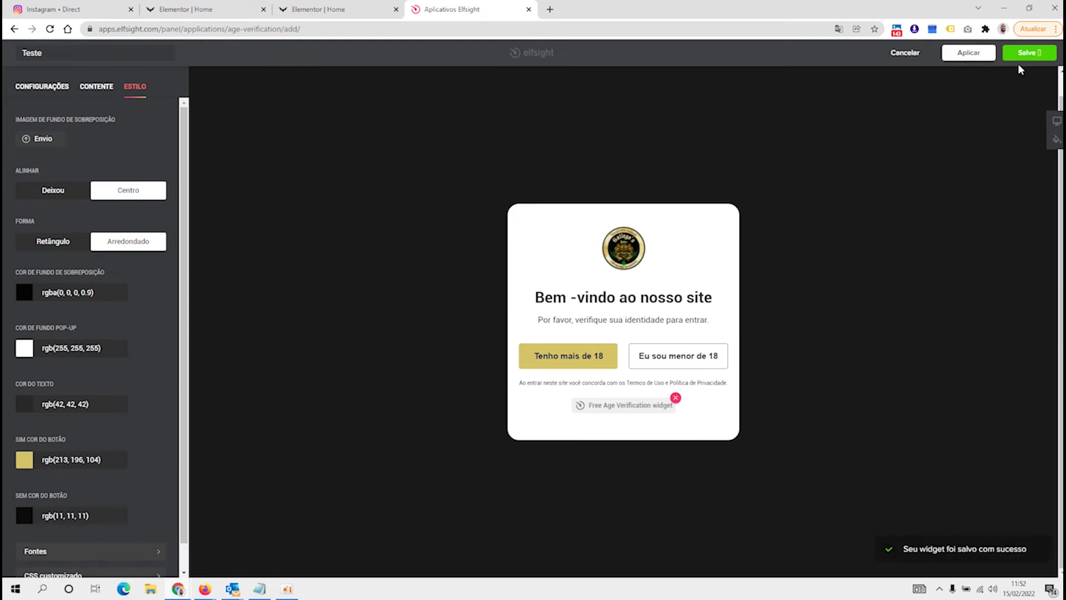
left_click(1032, 55)
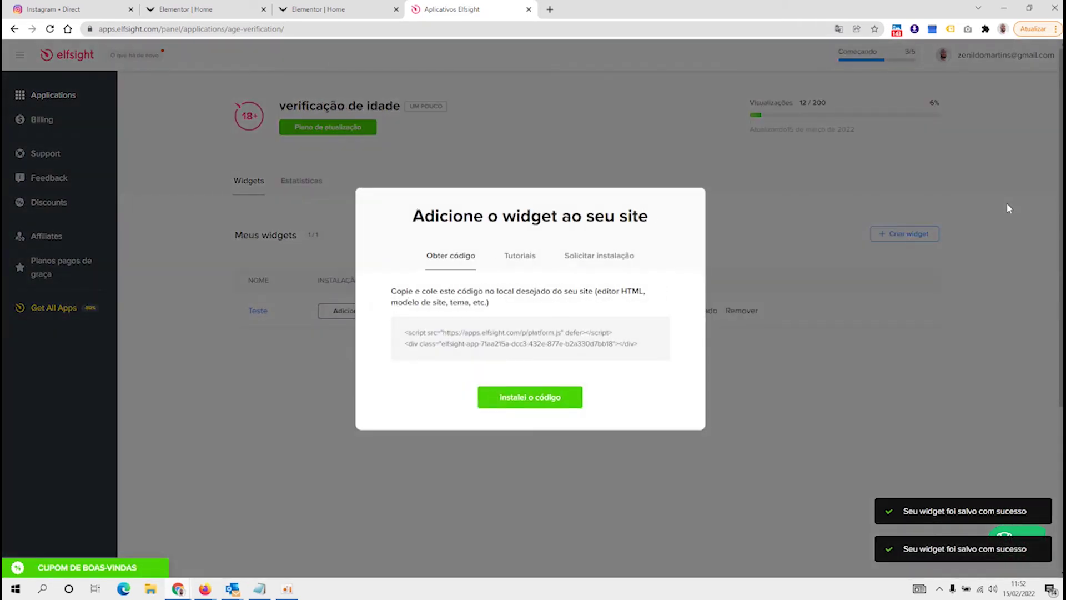
Step: Copy the installation code of the "Teste" widget for adding it to the site
mouse_move(503, 328)
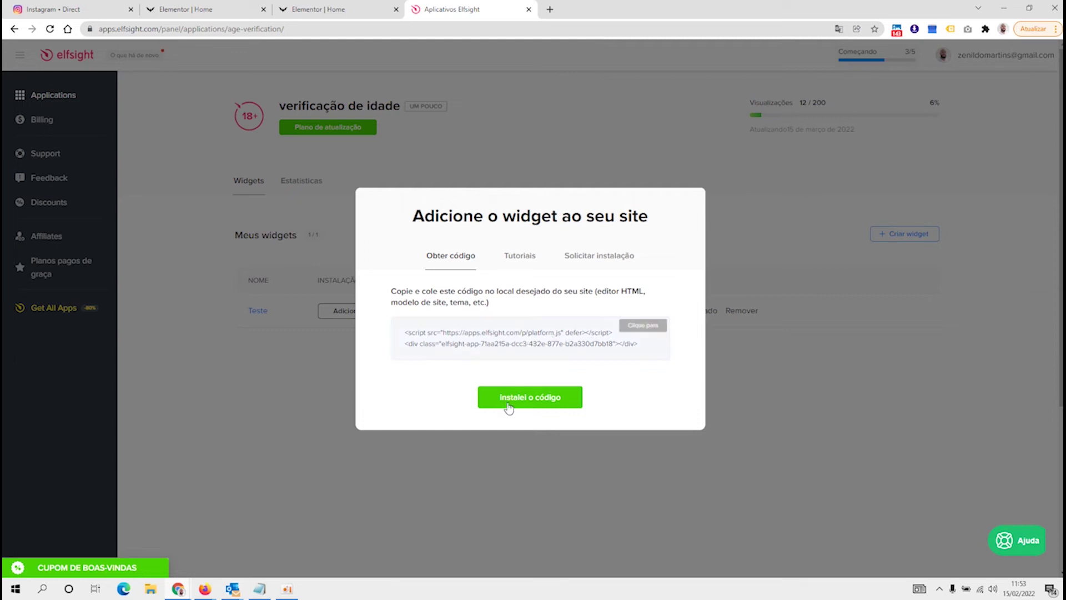
left_click(935, 405)
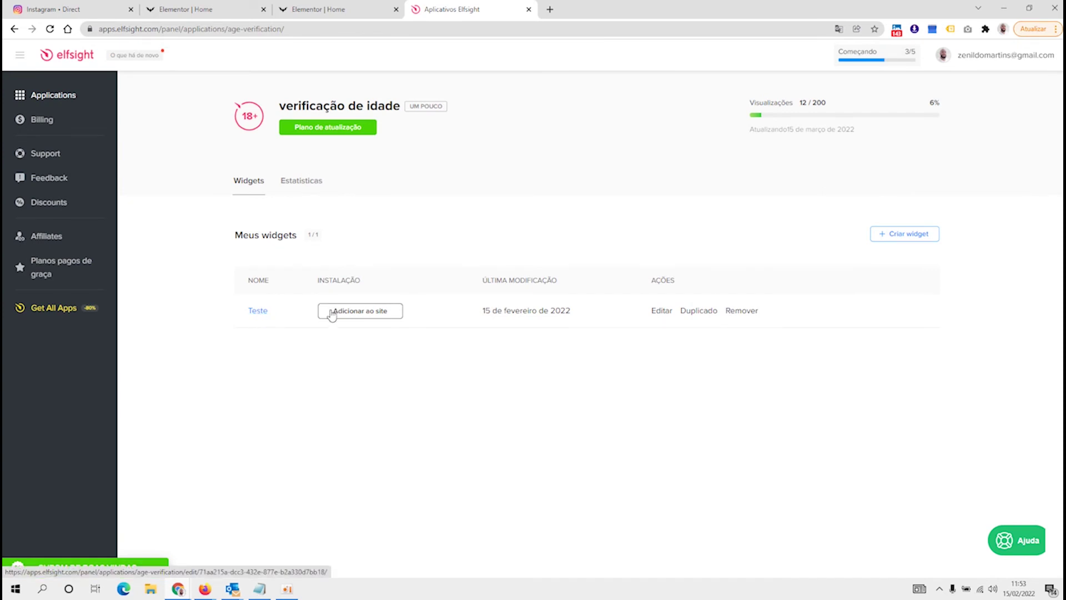
left_click(360, 313)
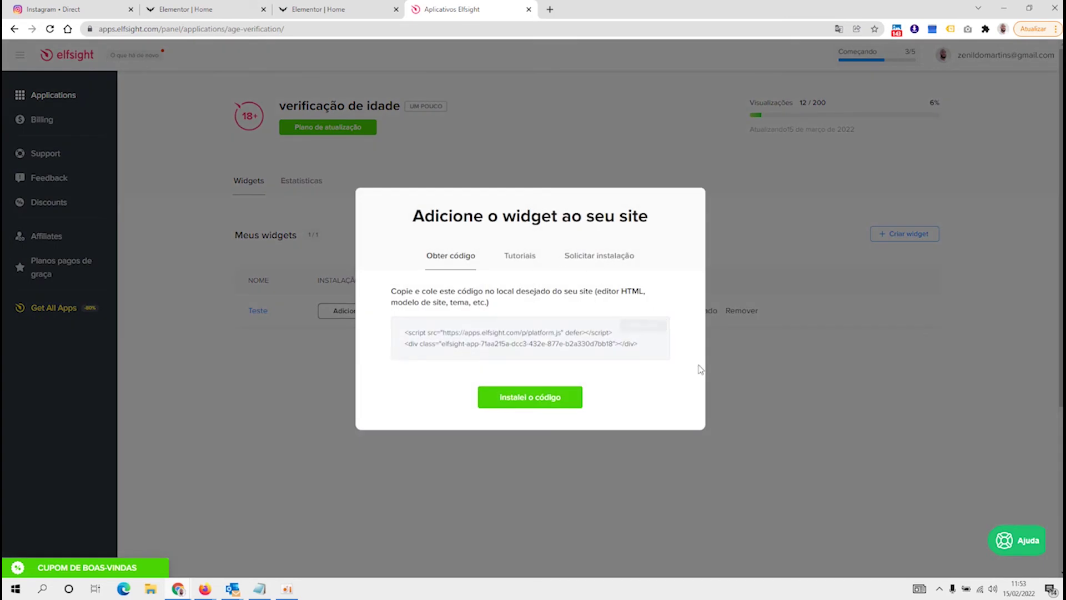
left_click(636, 330)
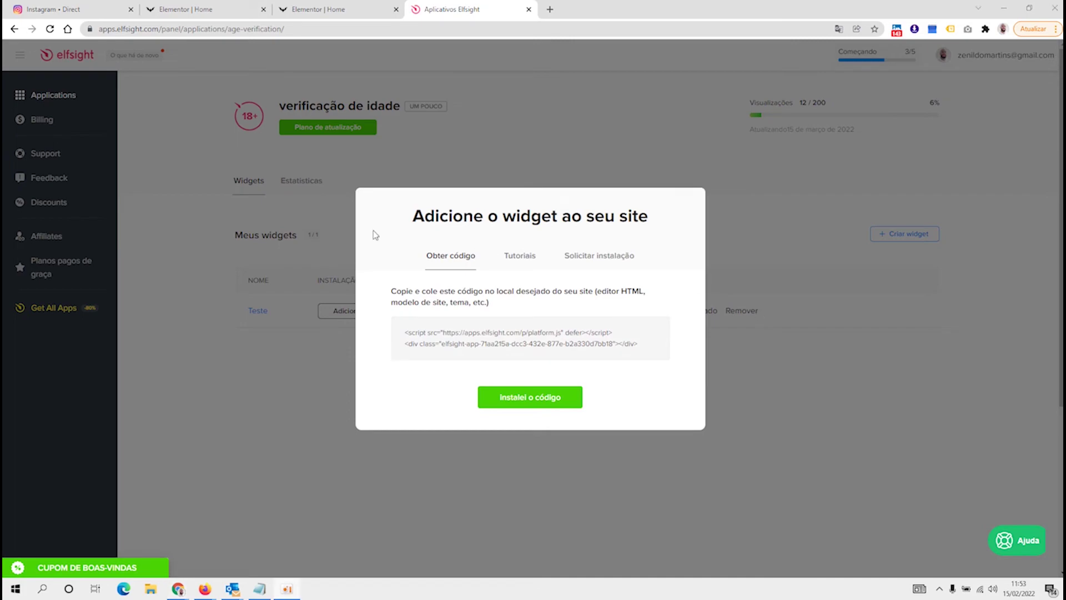
Step: Switch to the site's home page in Elementor, add an HTML widget below the footer, and paste the Elfsight installation code into it
left_click(335, 9)
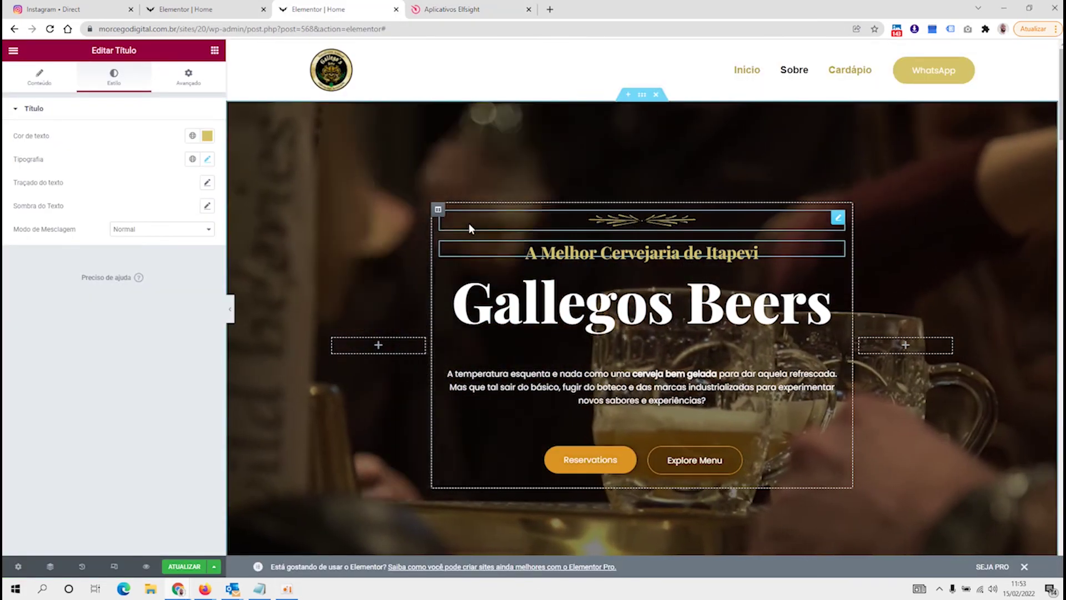
scroll(463, 342, "down", 13)
scroll(464, 344, "down", 15)
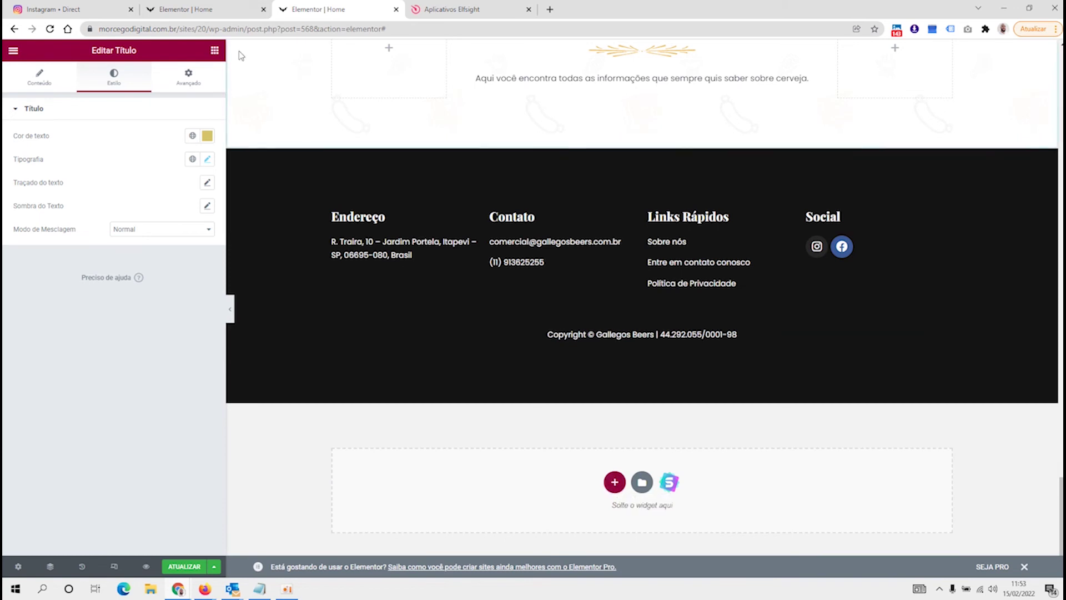
left_click(214, 52)
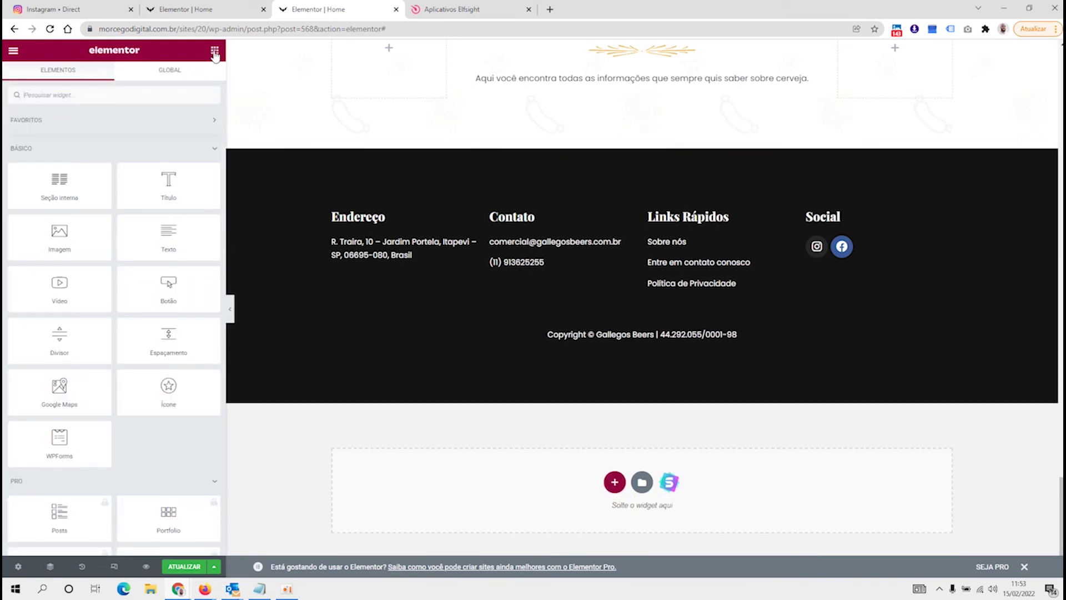
left_click(99, 94)
type("html")
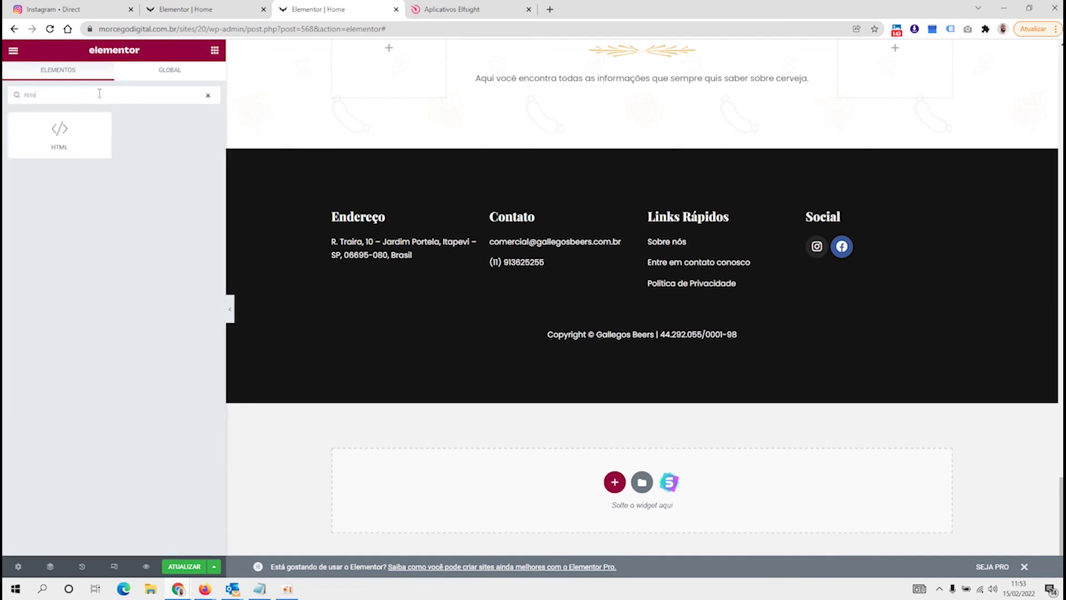
left_click_drag(58, 133, 616, 487)
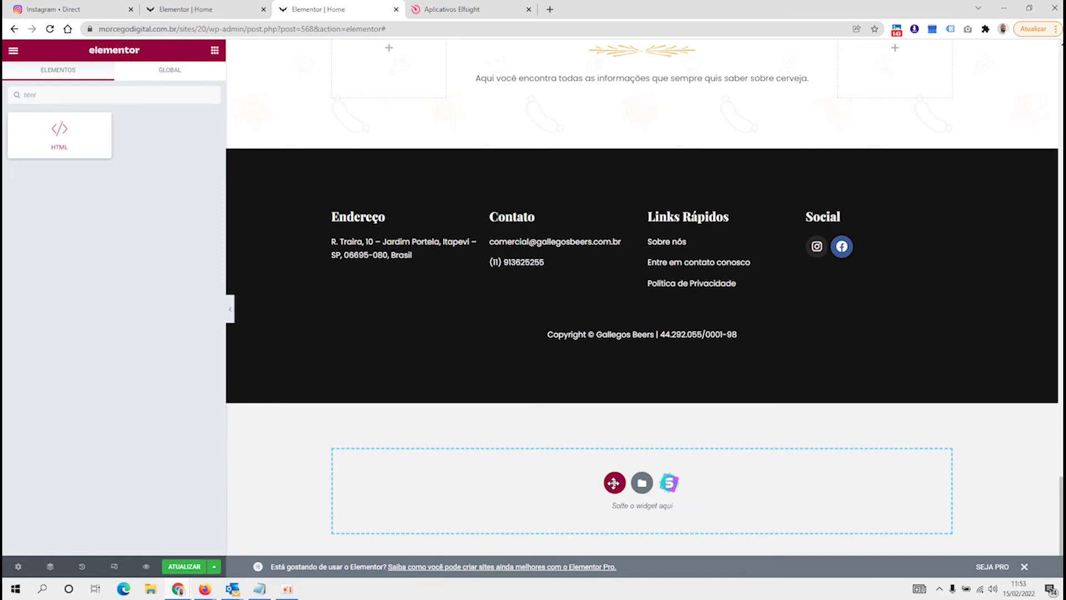
left_click_drag(613, 483, 614, 483)
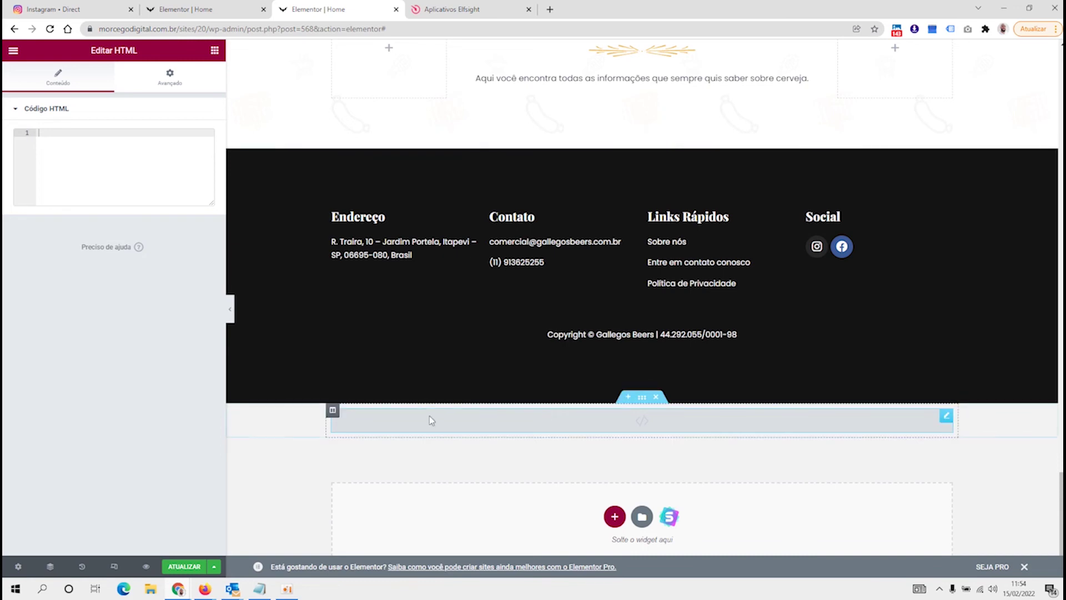
left_click(55, 154)
key("ctrl+v")
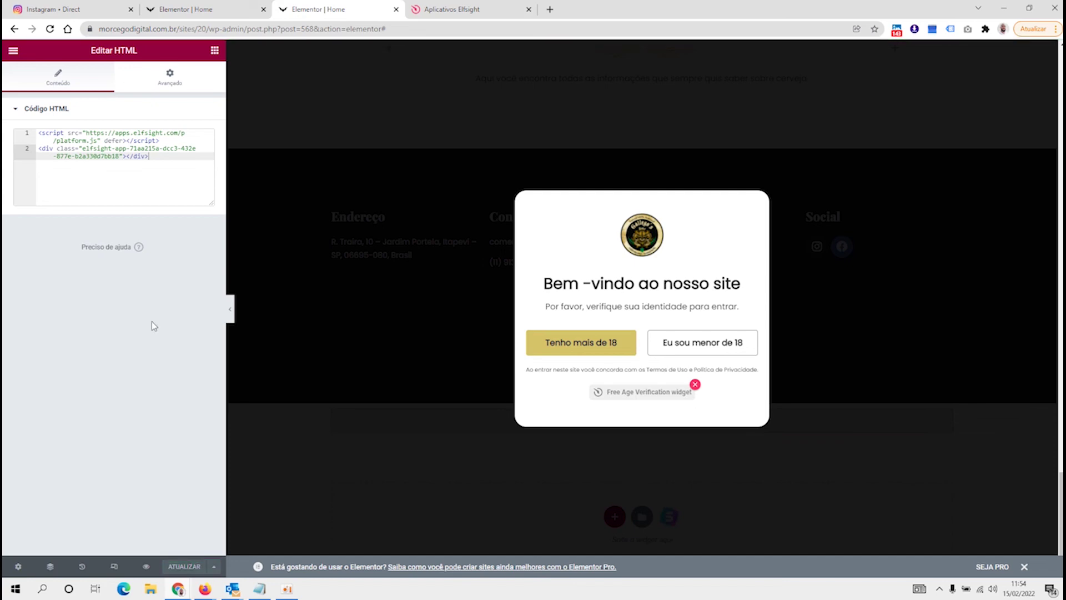
Step: Copy the site's base address from the editor URL and open it in an incognito window
left_click_drag(210, 28, 93, 42)
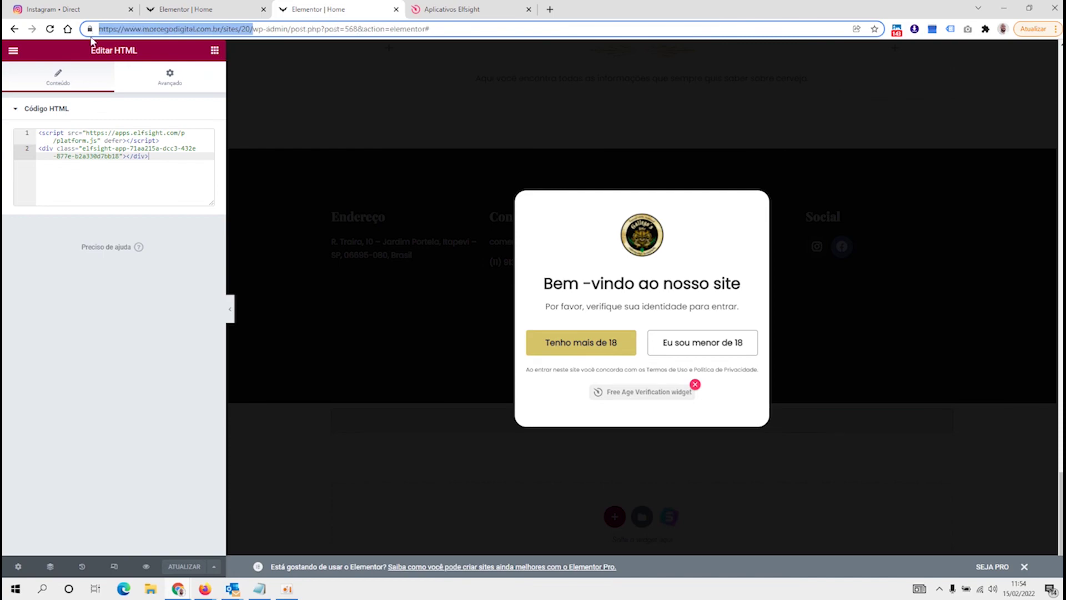
key("ctrl+c")
key("ctrl+shift+n")
key("ctrl+v")
key("Return")
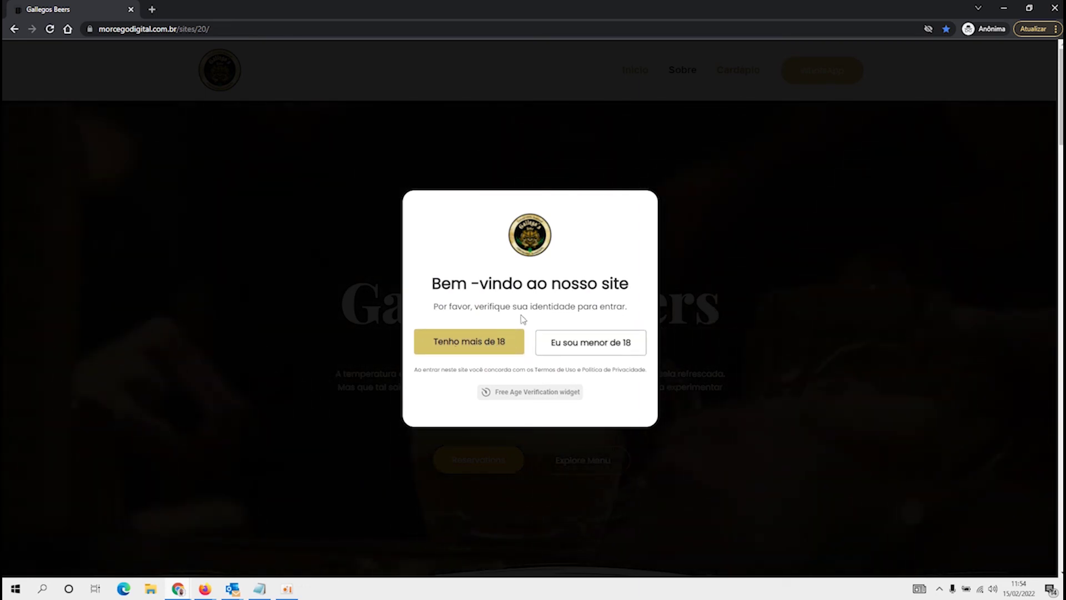
Step: Test the age popup on the live site by answering as under 18, answering as over 18, and browsing the page
left_click(587, 353)
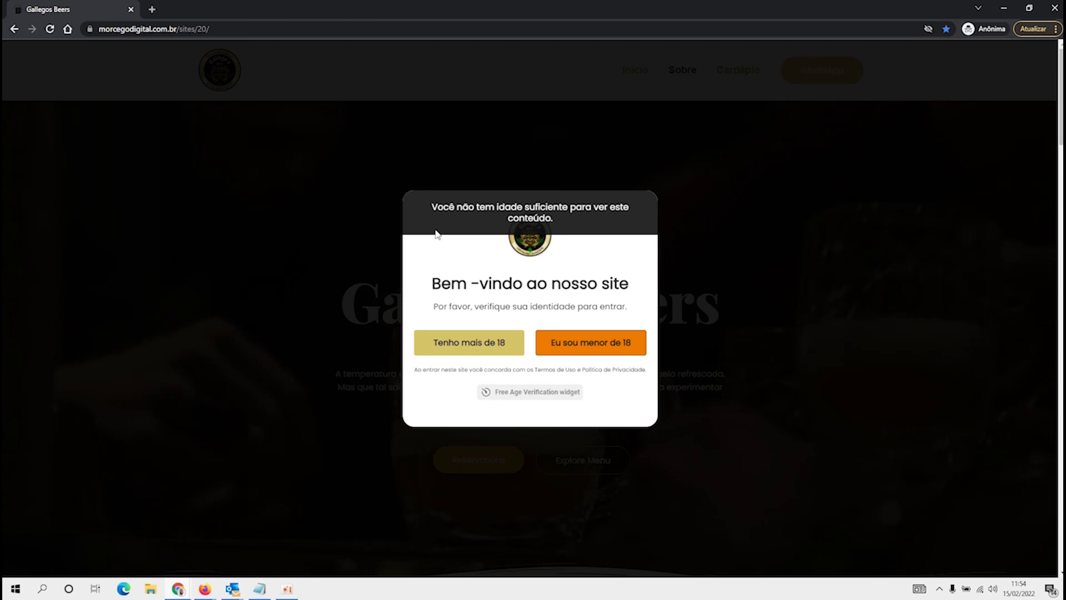
left_click(466, 347)
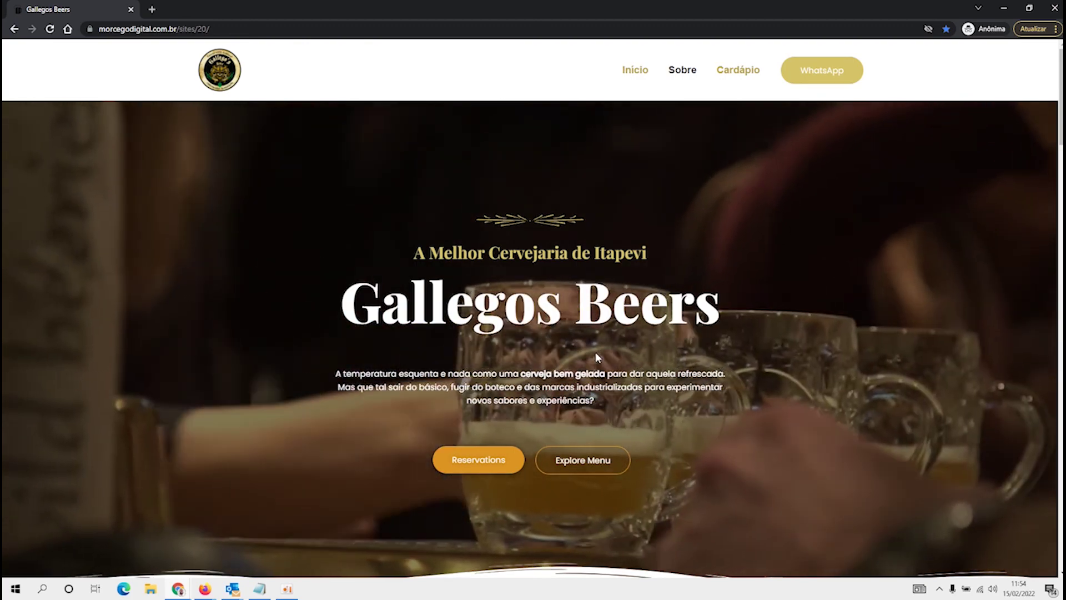
scroll(596, 353, "down", 10)
scroll(587, 348, "up", 10)
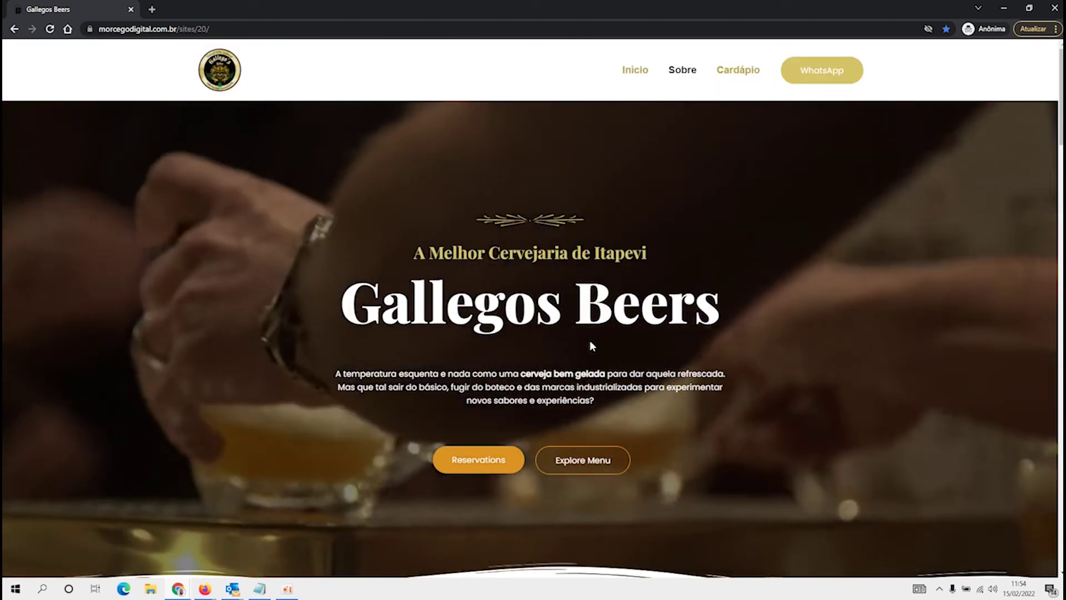